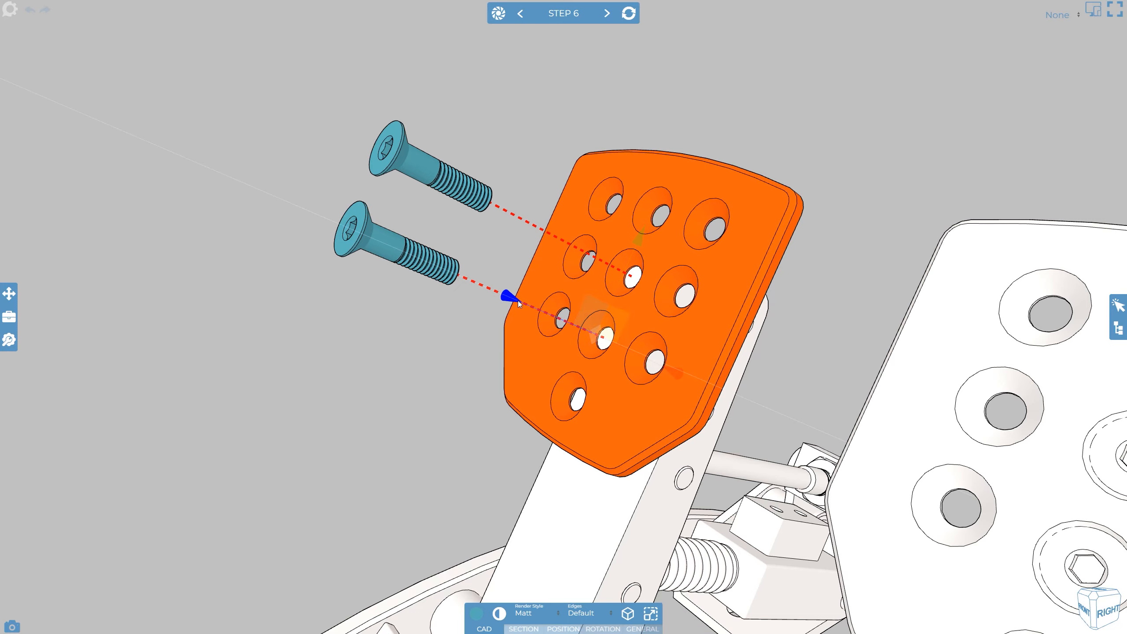
pyautogui.moveTo(517, 301); pyautogui.dragTo(457, 272)
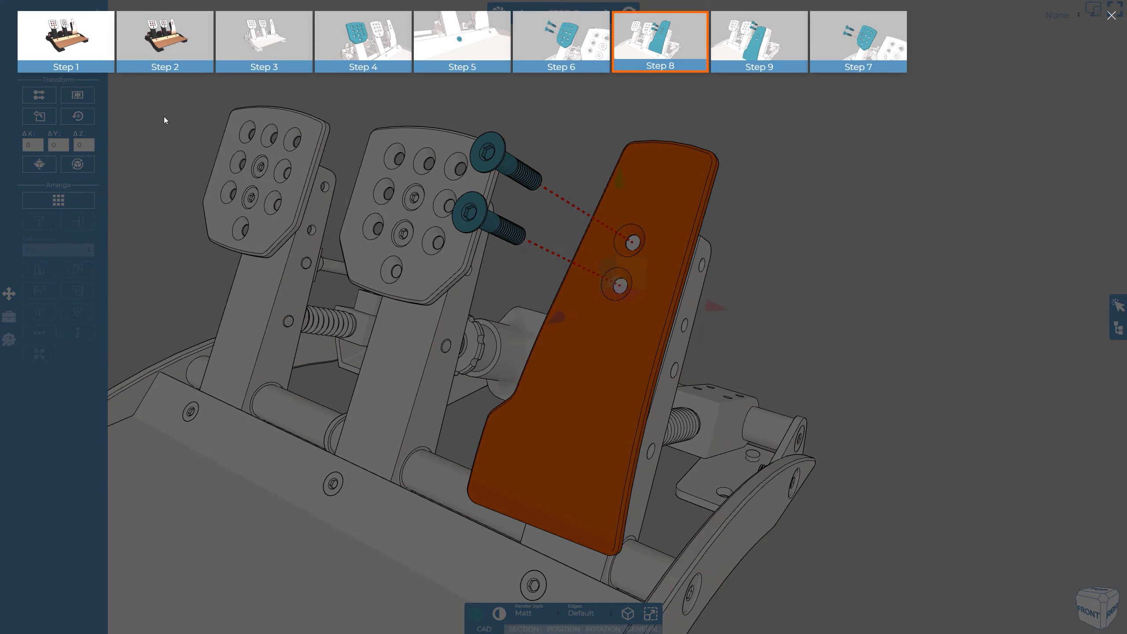
pyautogui.click(753, 50)
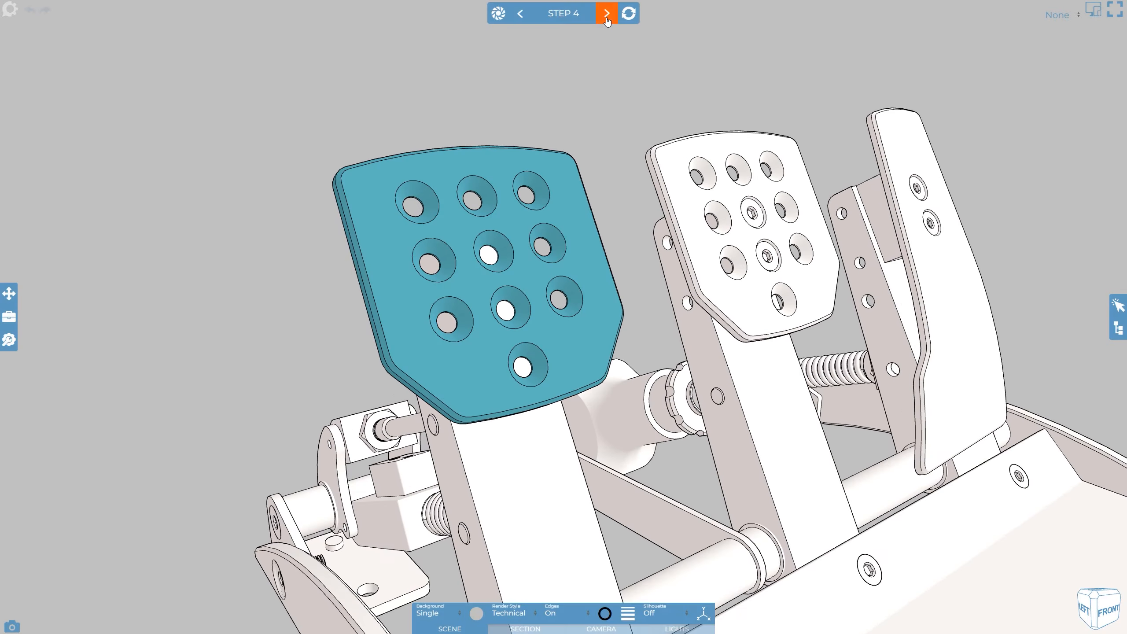
# Select the leftmost pedal pad and translate it along the blue, red and green triad axes
pyautogui.click(511, 215)
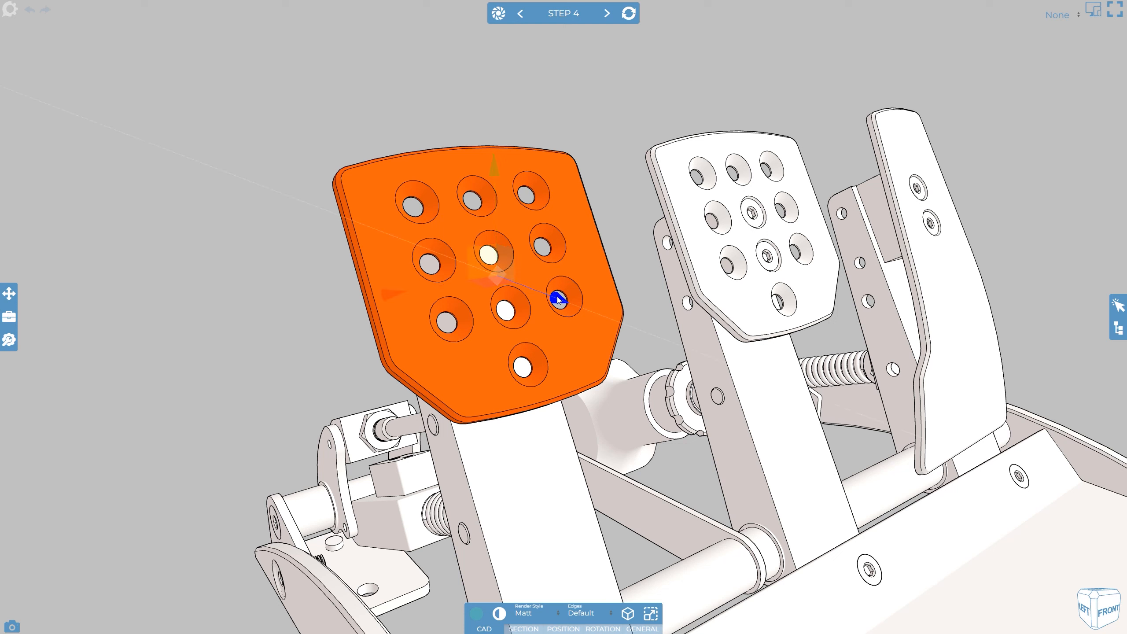
pyautogui.moveTo(558, 301); pyautogui.dragTo(597, 314)
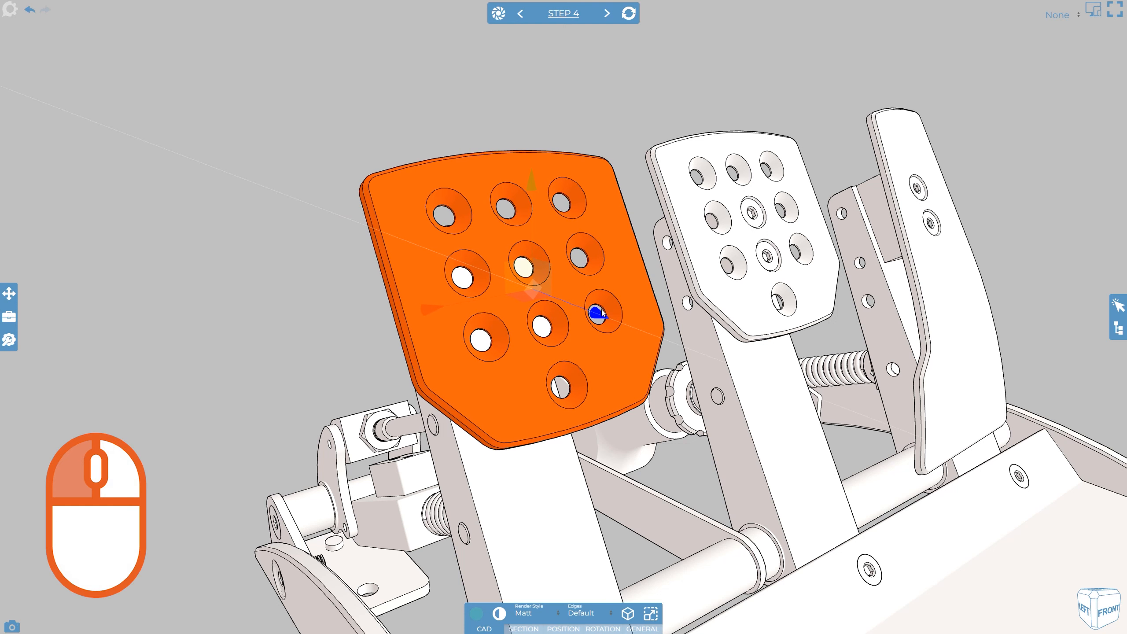
pyautogui.moveTo(441, 312); pyautogui.dragTo(386, 316)
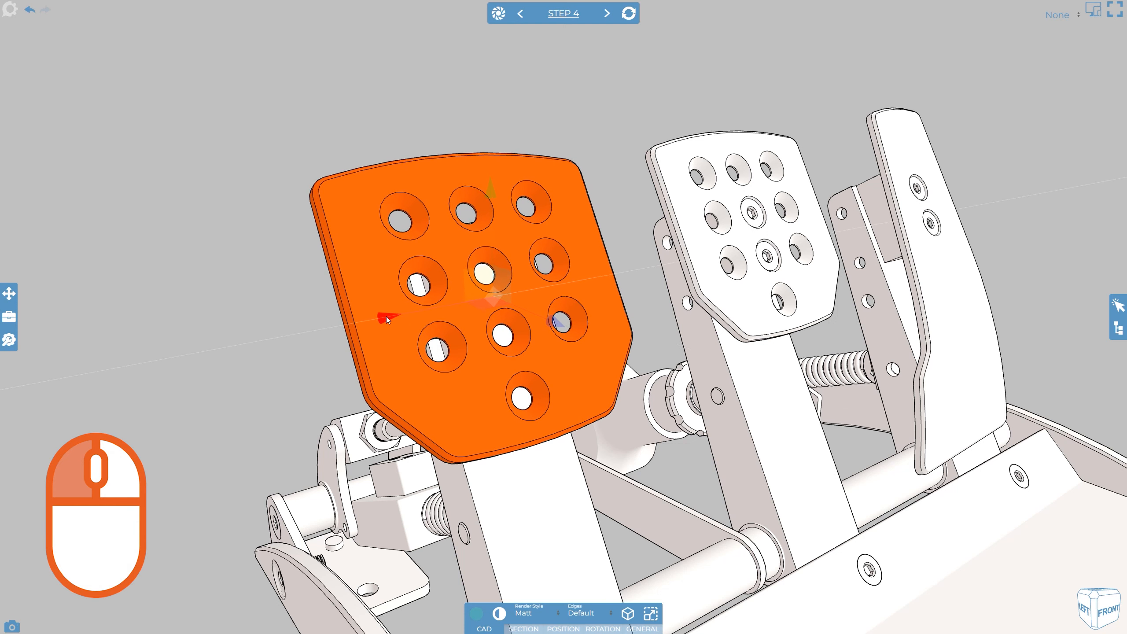
pyautogui.moveTo(483, 226); pyautogui.dragTo(483, 193)
pyautogui.moveTo(389, 282); pyautogui.dragTo(417, 276)
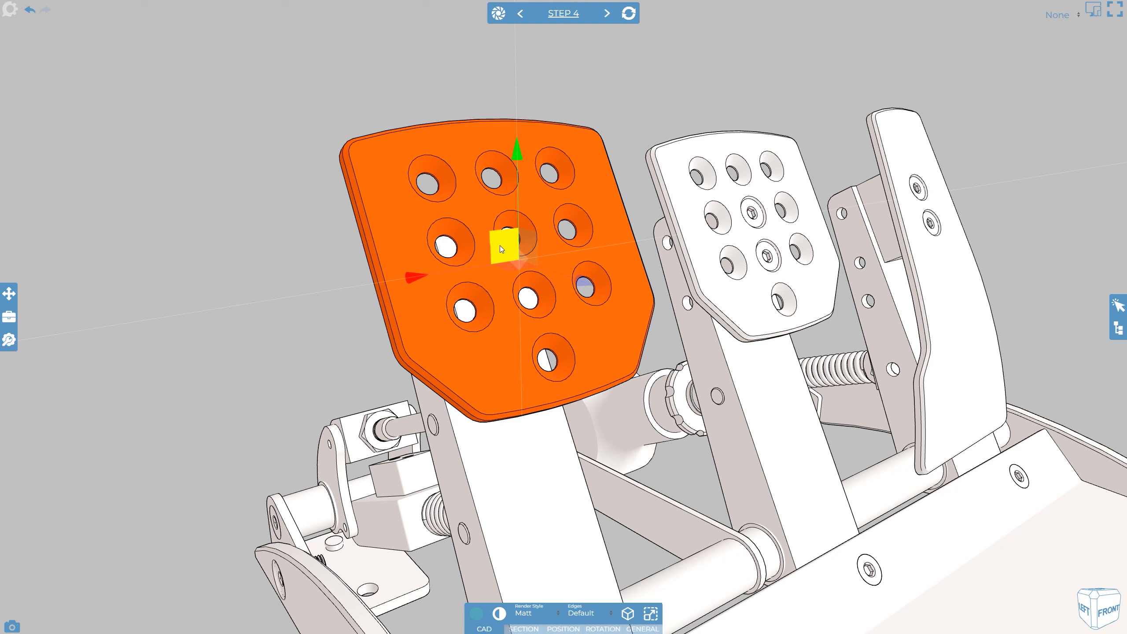
# Drag the pad freely within a plane of the triad, then undo that move
pyautogui.moveTo(497, 246); pyautogui.dragTo(511, 275)
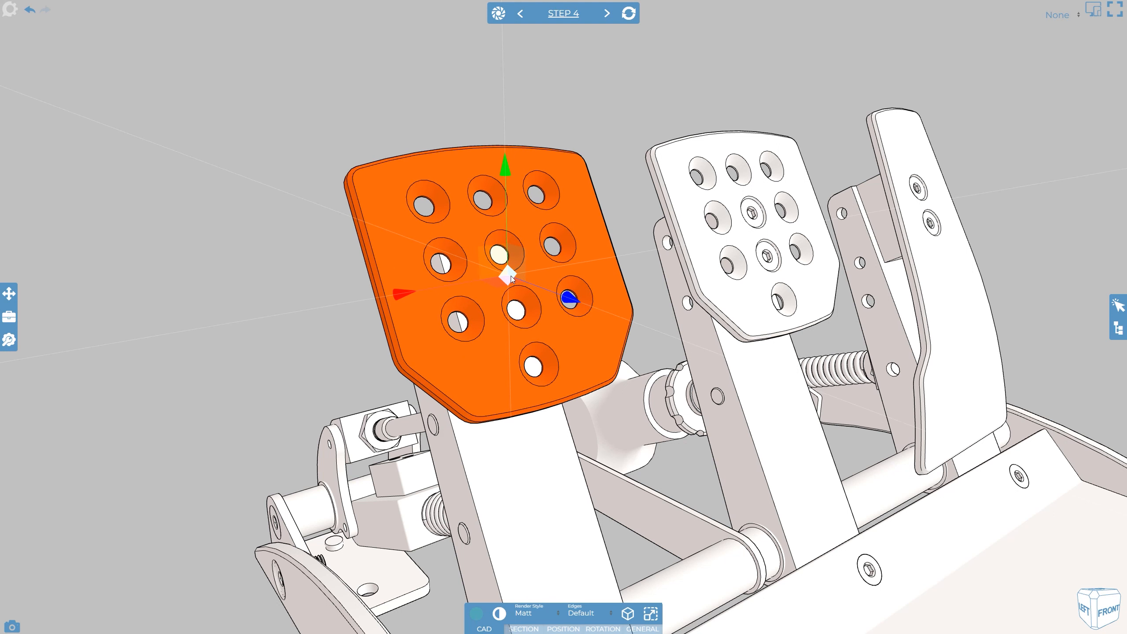
pyautogui.hotkey('ctrl', 'z')
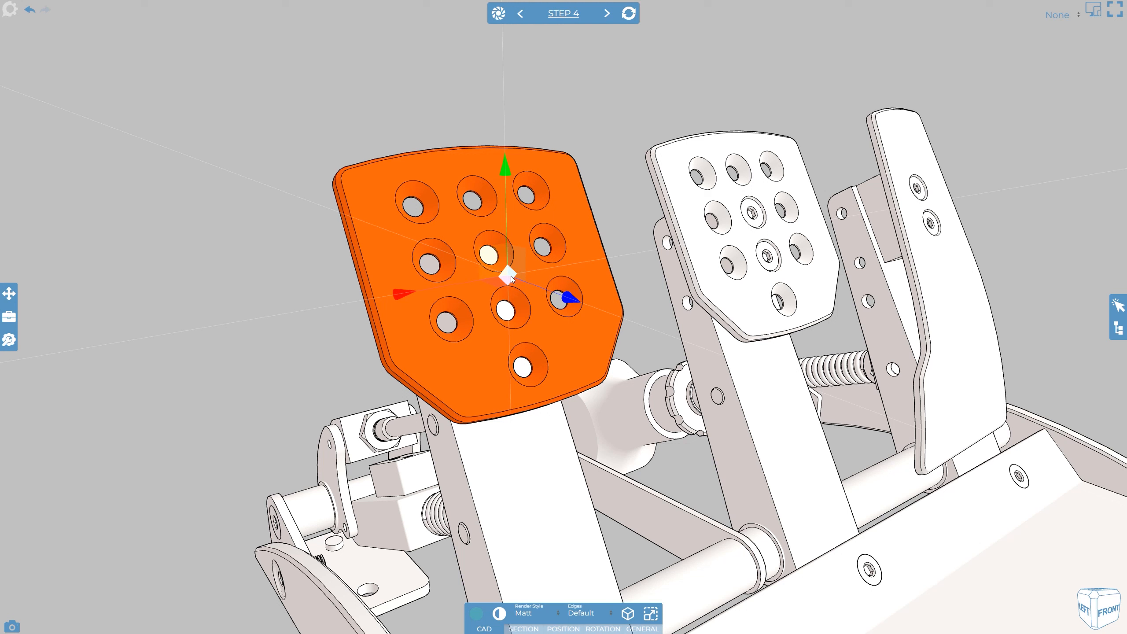
# Switch the triad to rotation handles and try rotating the pad about its axes
pyautogui.press('alt')
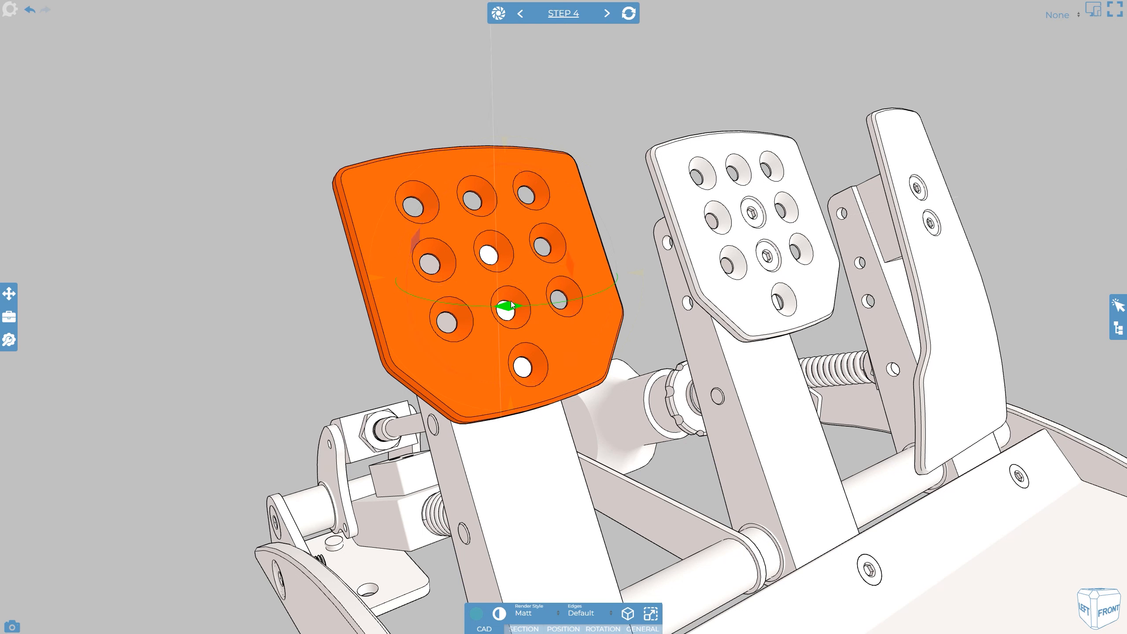
pyautogui.moveTo(508, 305); pyautogui.dragTo(514, 307)
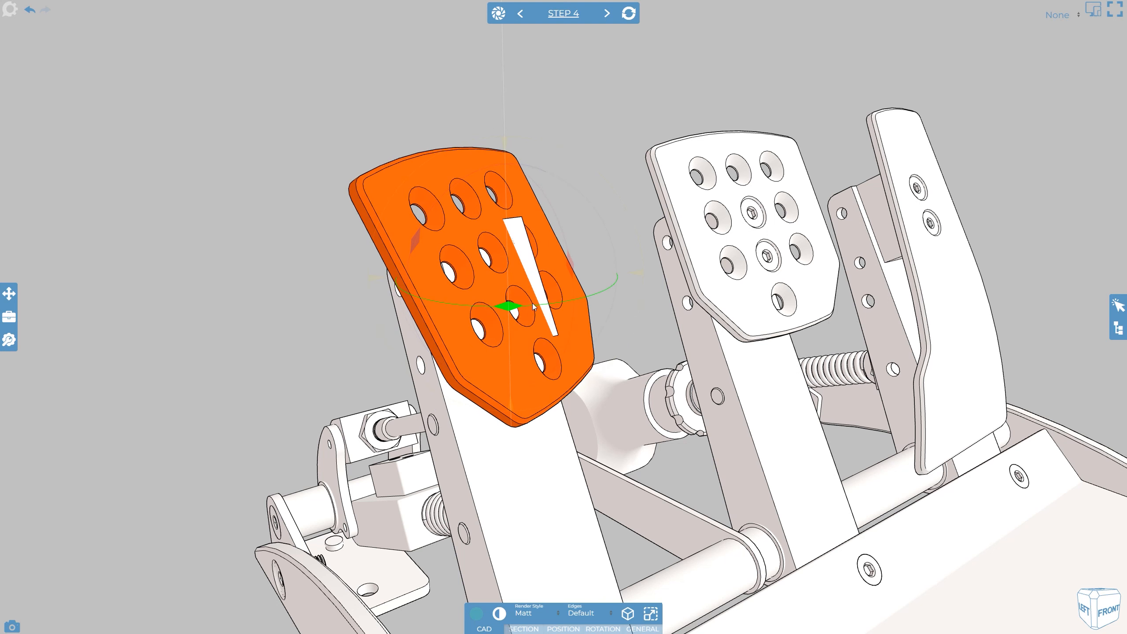
pyautogui.moveTo(572, 269); pyautogui.dragTo(573, 252)
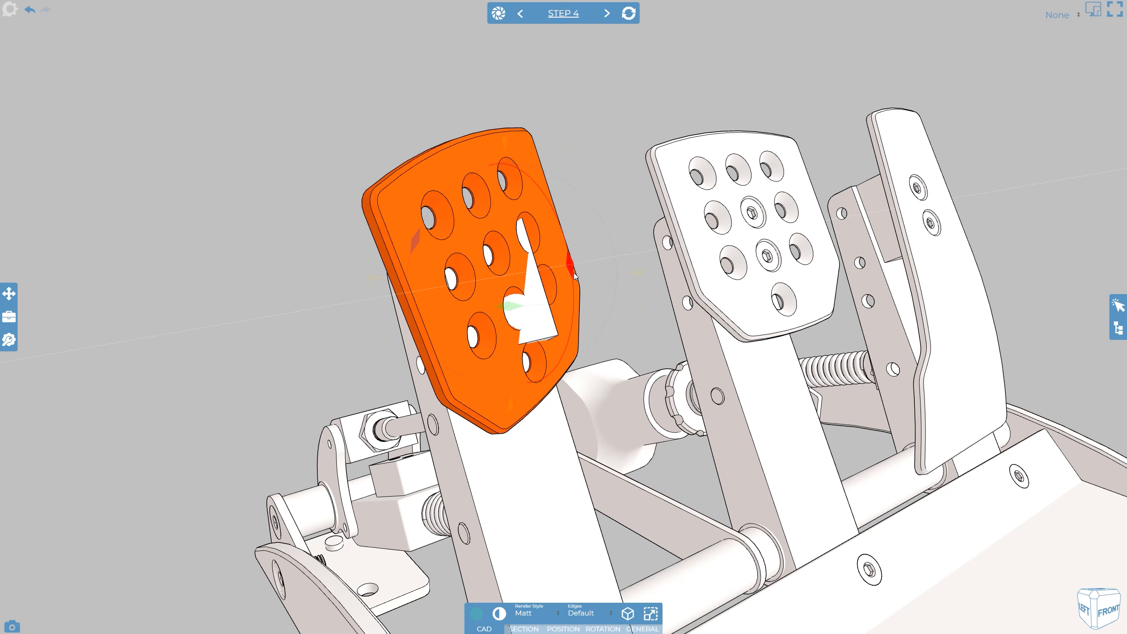
pyautogui.moveTo(414, 242); pyautogui.dragTo(413, 248)
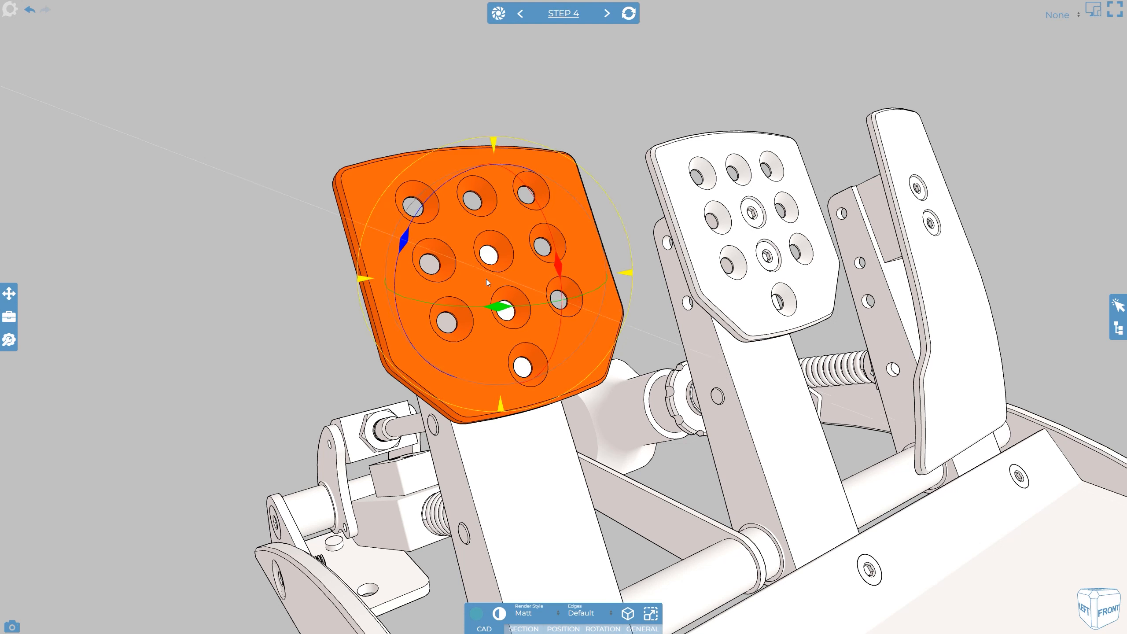
pyautogui.moveTo(486, 278)
pyautogui.mouseDown()
pyautogui.moveTo(478, 271)
pyautogui.moveTo(495, 276)
pyautogui.moveTo(485, 280)
pyautogui.mouseUp()
pyautogui.moveTo(630, 280)
pyautogui.mouseDown()
pyautogui.moveTo(604, 308)
pyautogui.moveTo(616, 262)
pyautogui.moveTo(612, 280)
pyautogui.mouseUp()
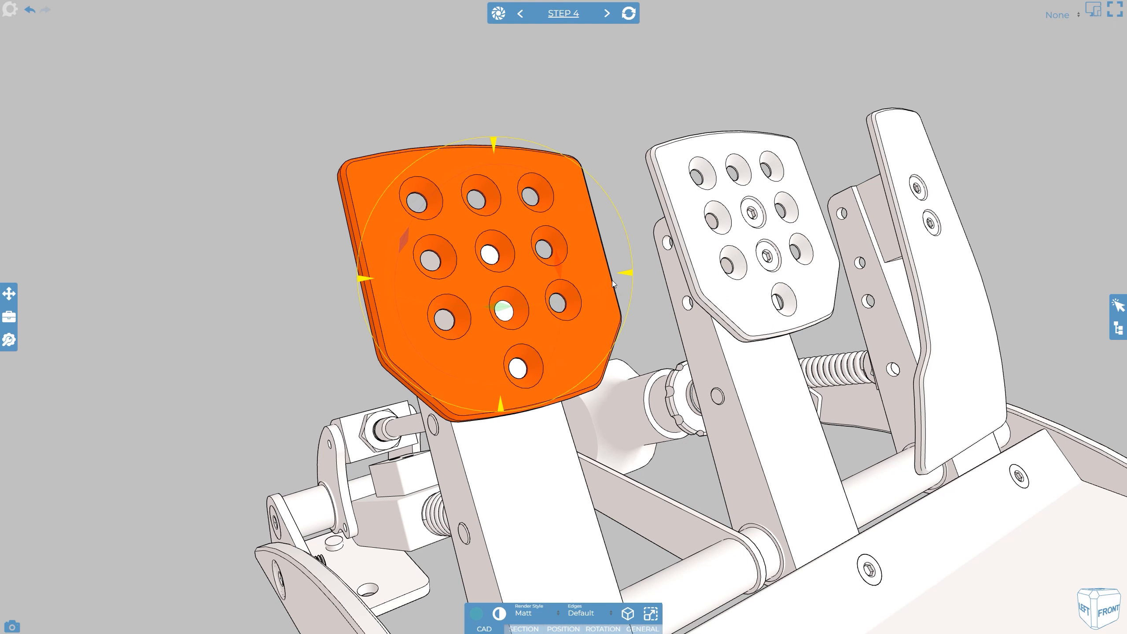
# Enlarge the triad, tilt the pad flat with a rotation handle, and cancel the rotation
pyautogui.press('+')
pyautogui.press('+')
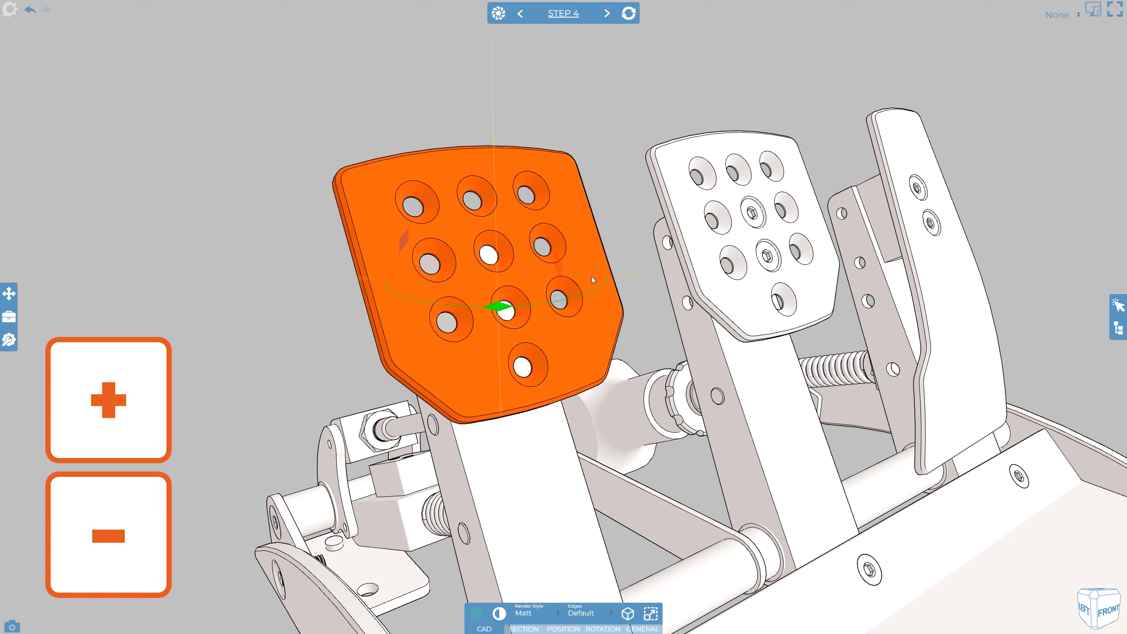
pyautogui.moveTo(560, 258); pyautogui.dragTo(554, 242)
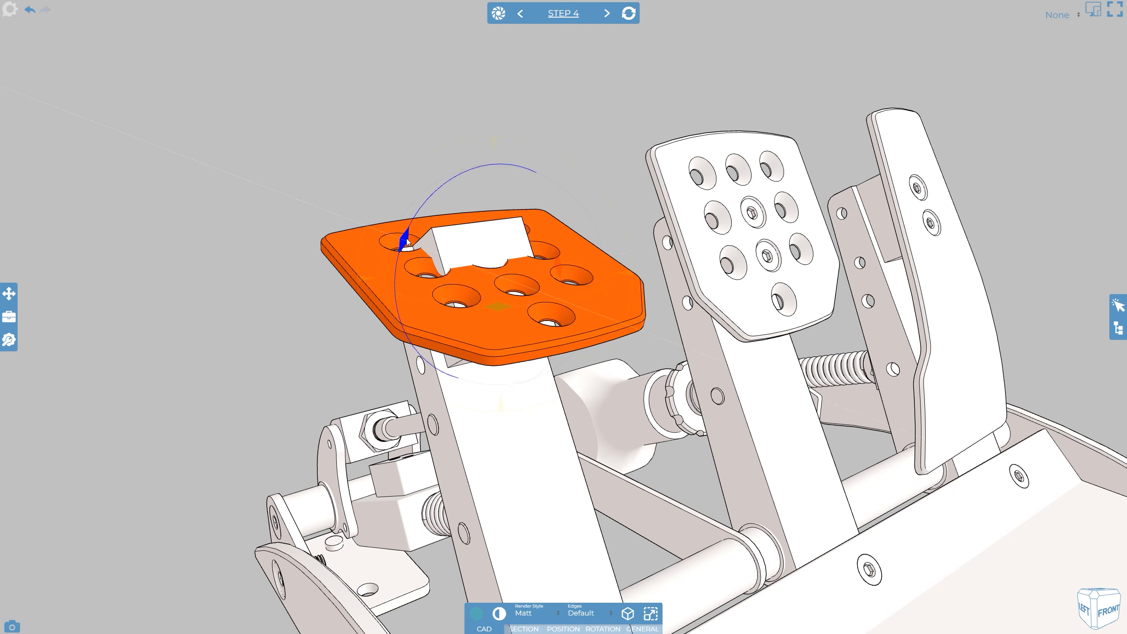
pyautogui.moveTo(407, 238); pyautogui.dragTo(406, 262)
pyautogui.press('Escape')
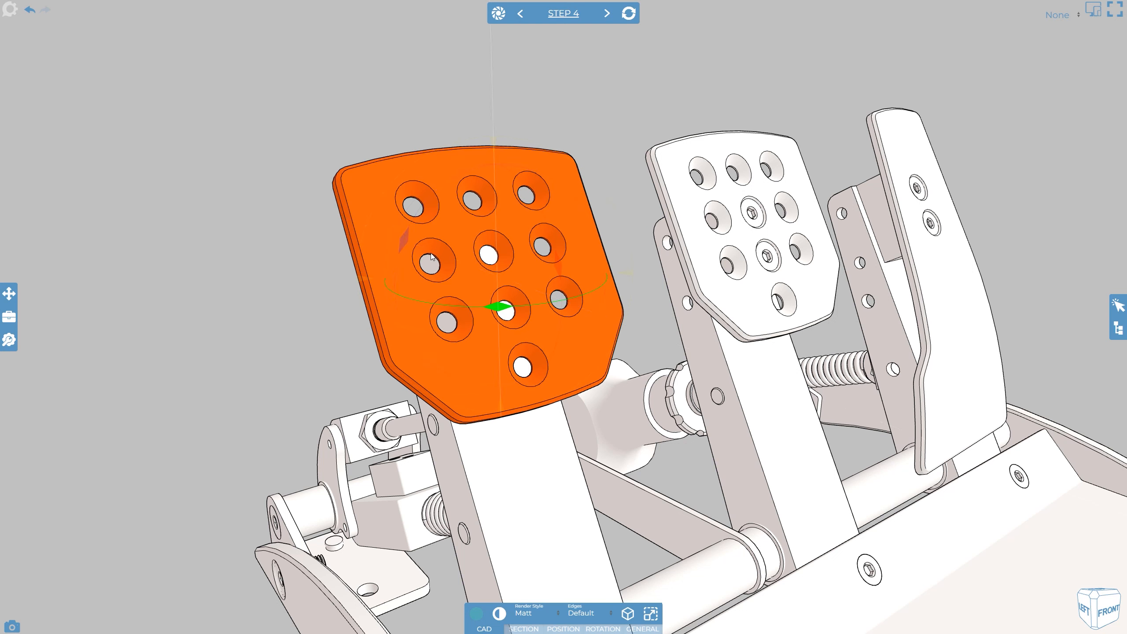
# Select the left and middle pedal pads together and move them upward with the shared triad
pyautogui.click(617, 133)
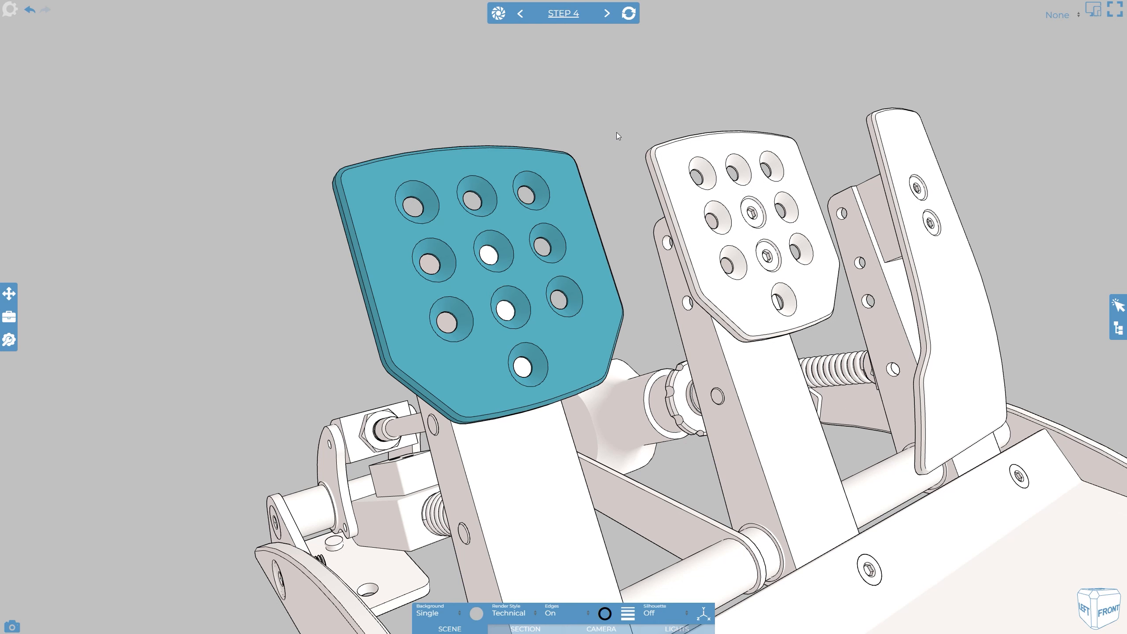
pyautogui.click(665, 176)
pyautogui.keyDown('ctrl'); pyautogui.click(567, 233); pyautogui.keyUp('ctrl')
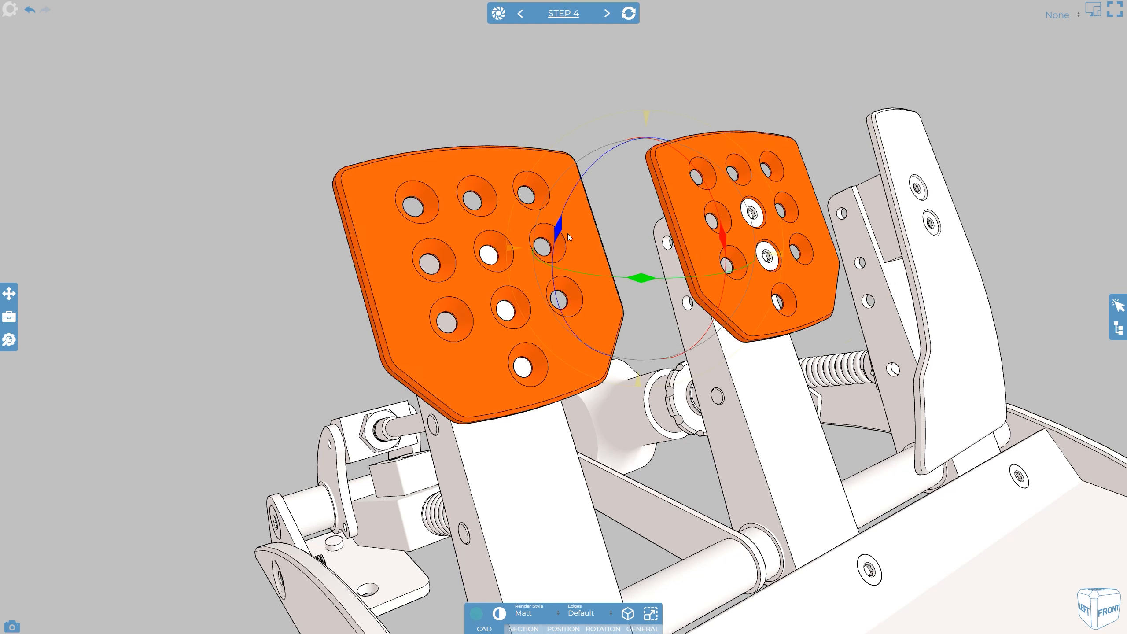
pyautogui.press('t')
pyautogui.moveTo(722, 271); pyautogui.dragTo(751, 277)
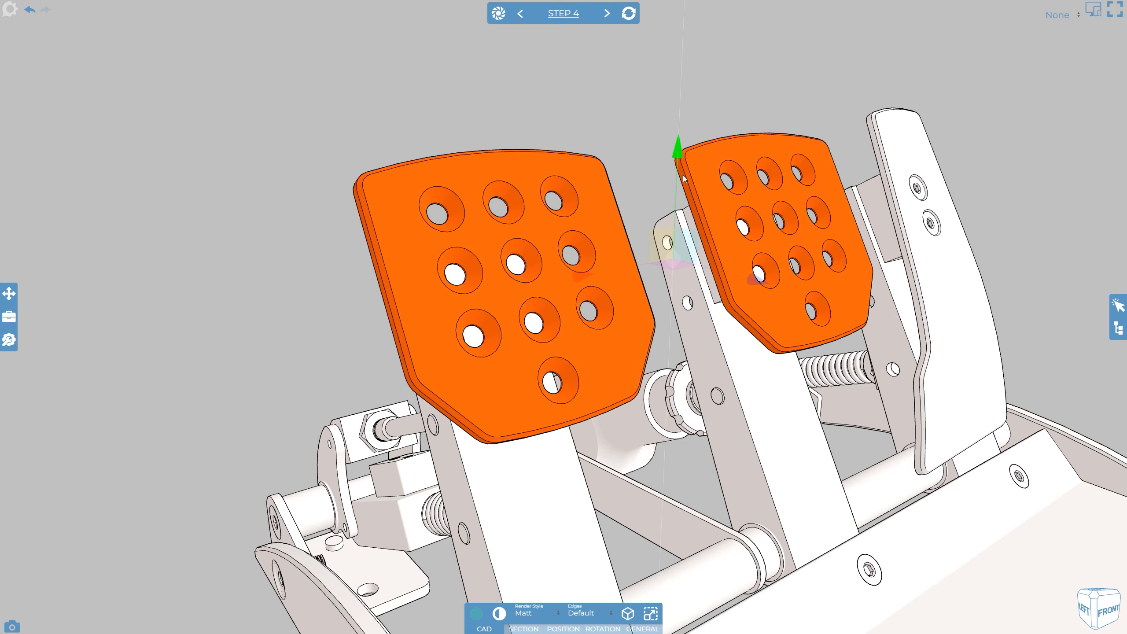
pyautogui.moveTo(684, 178); pyautogui.dragTo(682, 131)
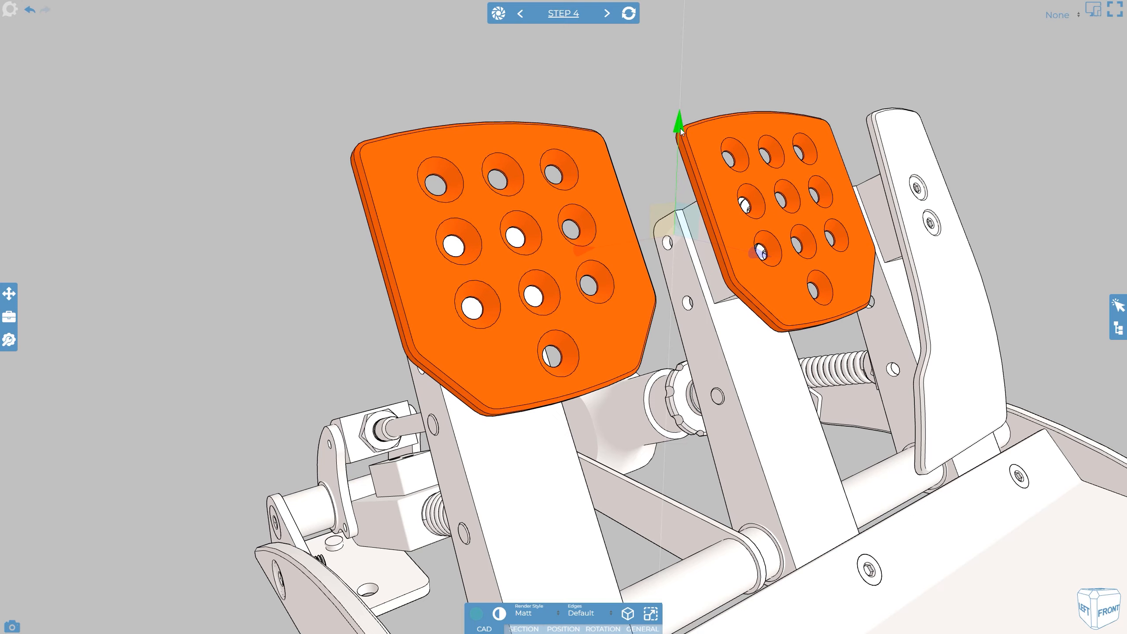
pyautogui.click(639, 112)
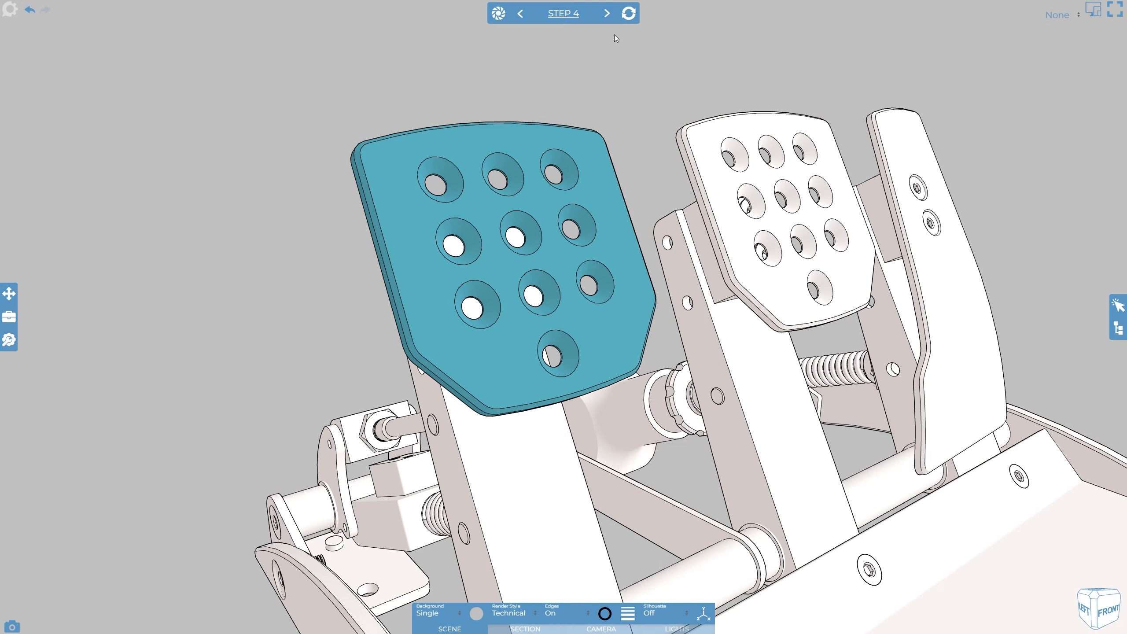
# Go to Step 5, discarding the unsaved changes
pyautogui.click(607, 14)
pyautogui.click(647, 139)
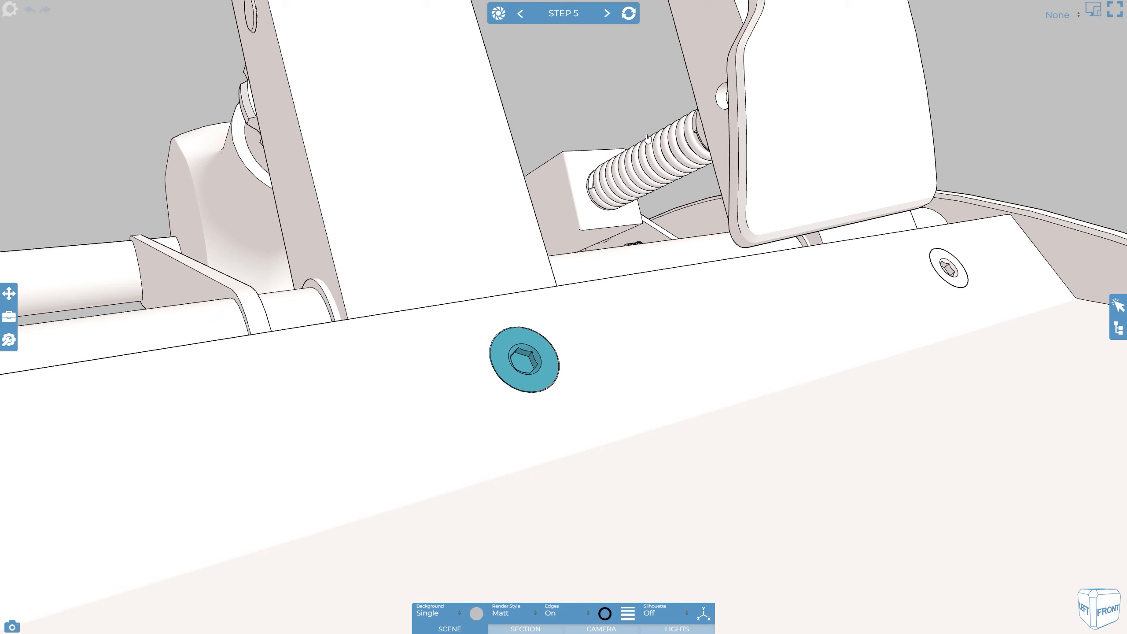
# Select the base screw and pull it out of its hole along the triad's vertical axis
pyautogui.click(539, 342)
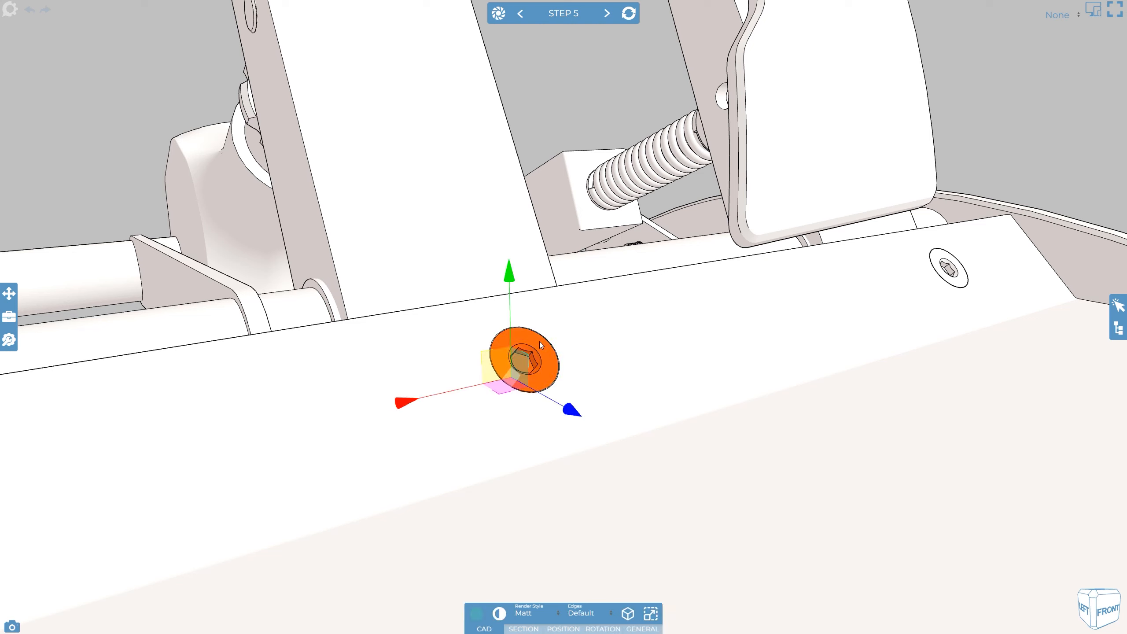
pyautogui.click(512, 378)
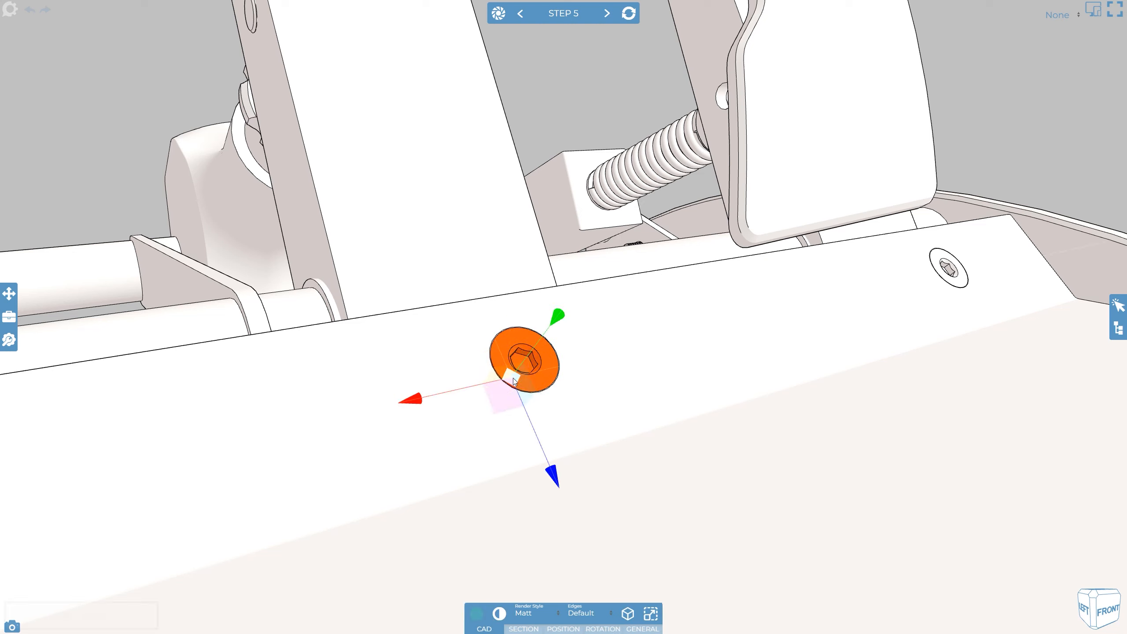
pyautogui.moveTo(556, 320); pyautogui.dragTo(661, 216)
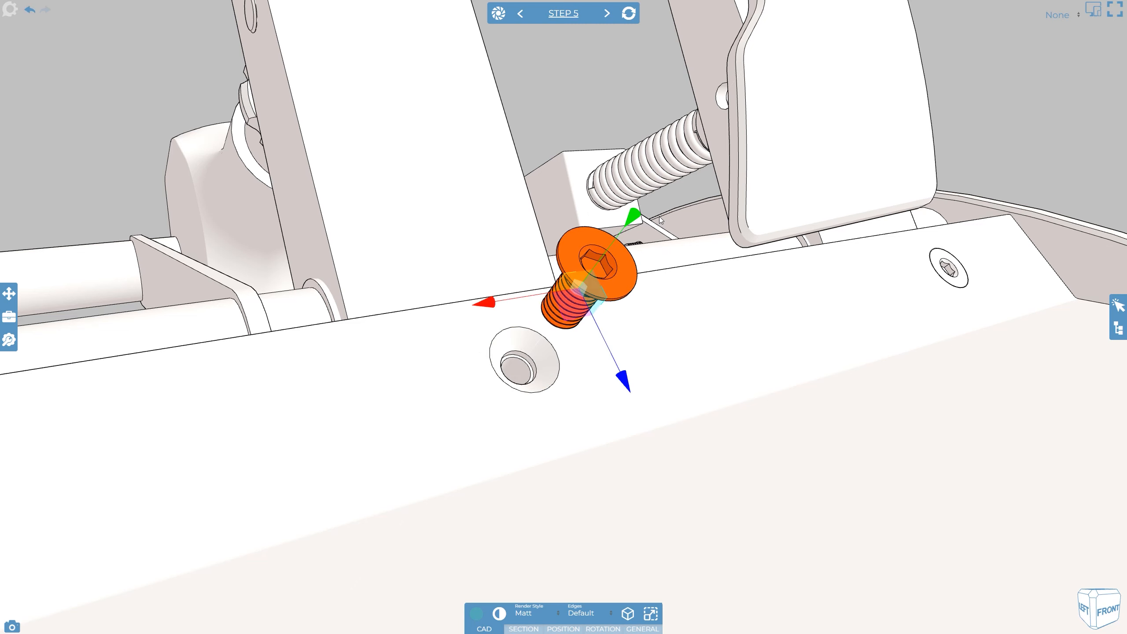
pyautogui.click(597, 126)
pyautogui.click(588, 239)
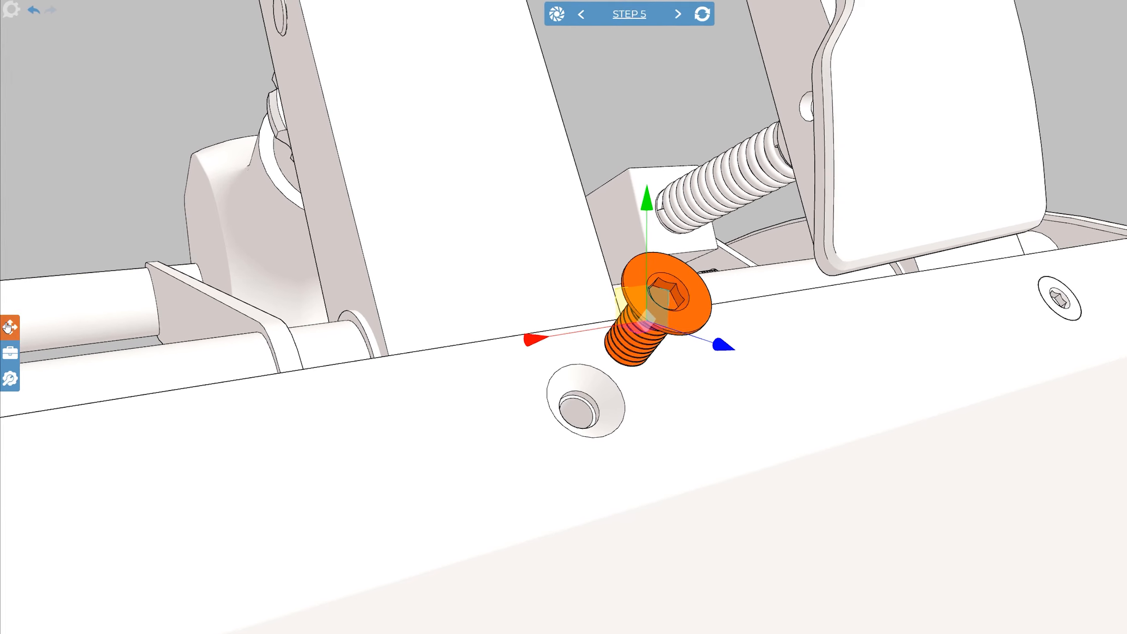
# Advance to Step 6, discarding the unsaved changes
pyautogui.click(7, 293)
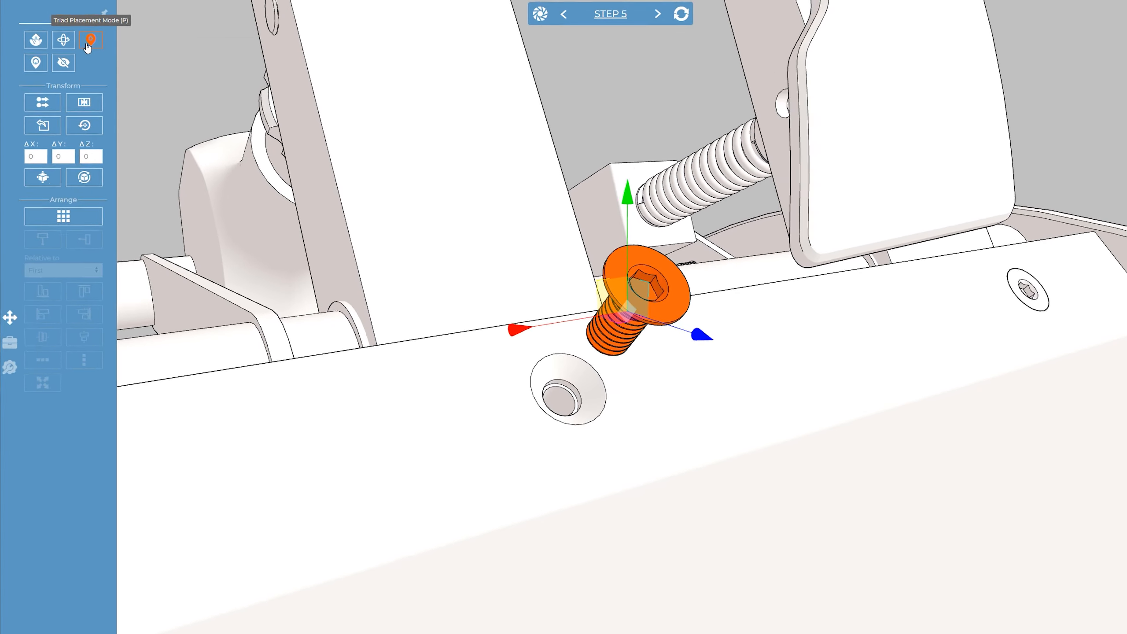
pyautogui.click(533, 58)
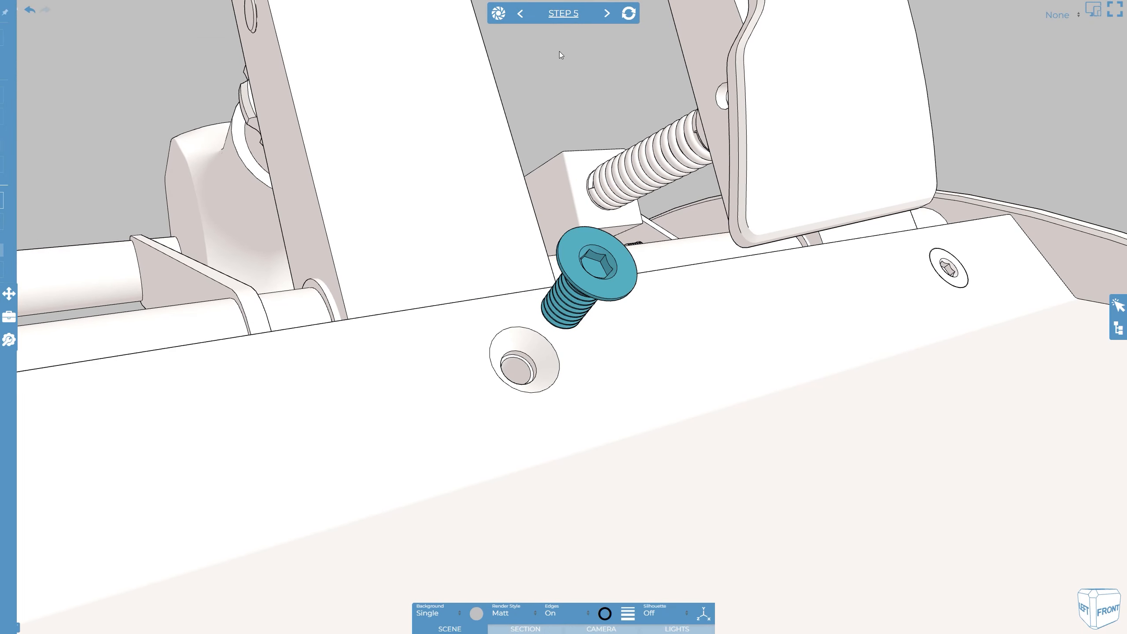
pyautogui.click(607, 14)
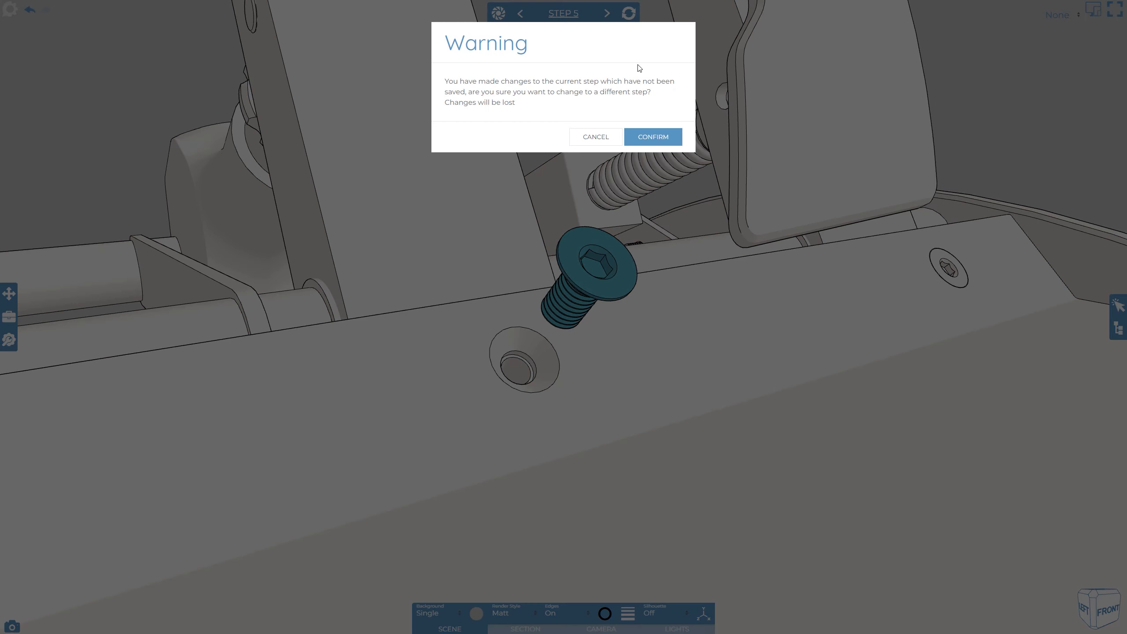
pyautogui.click(653, 137)
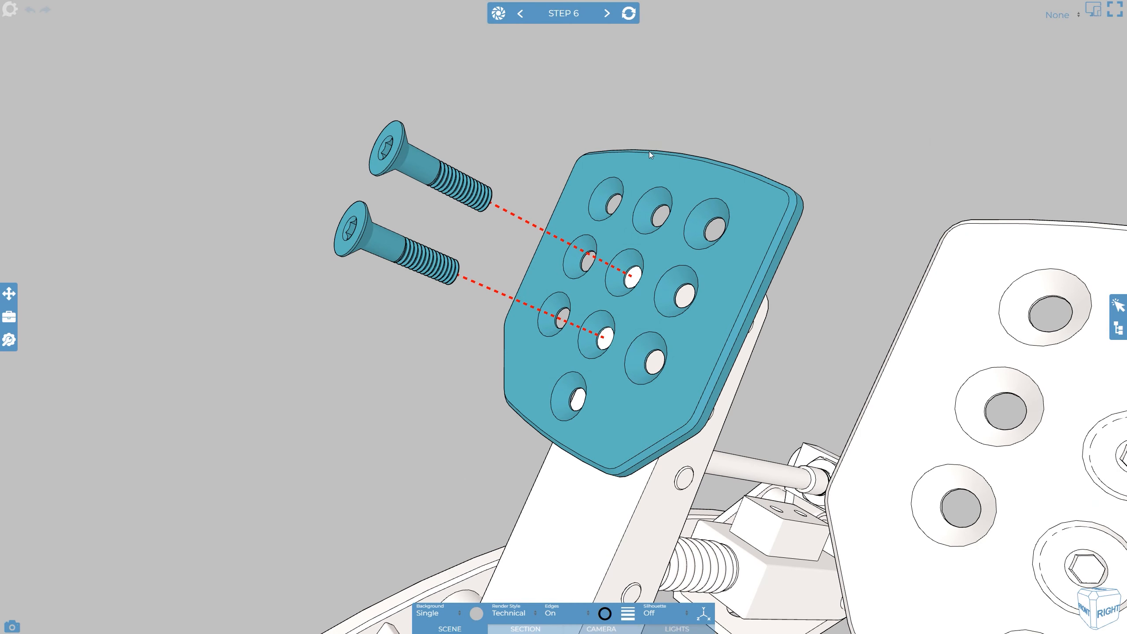
# Select the pedal pad and place its triad snapped to the center of a screw hole
pyautogui.click(619, 237)
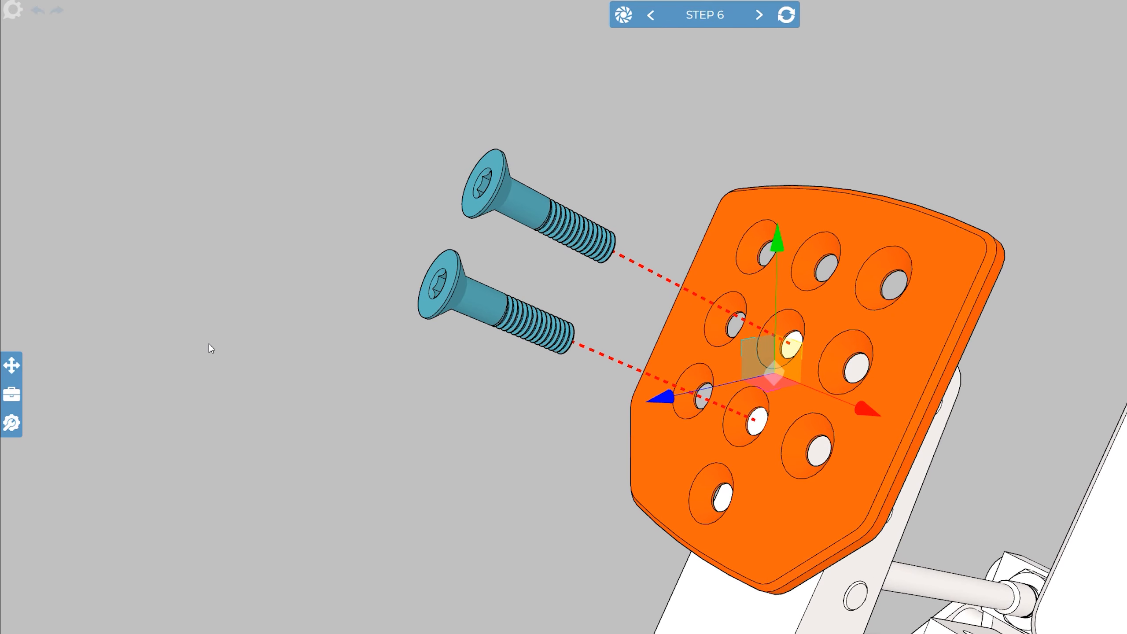
pyautogui.click(19, 365)
pyautogui.press('p')
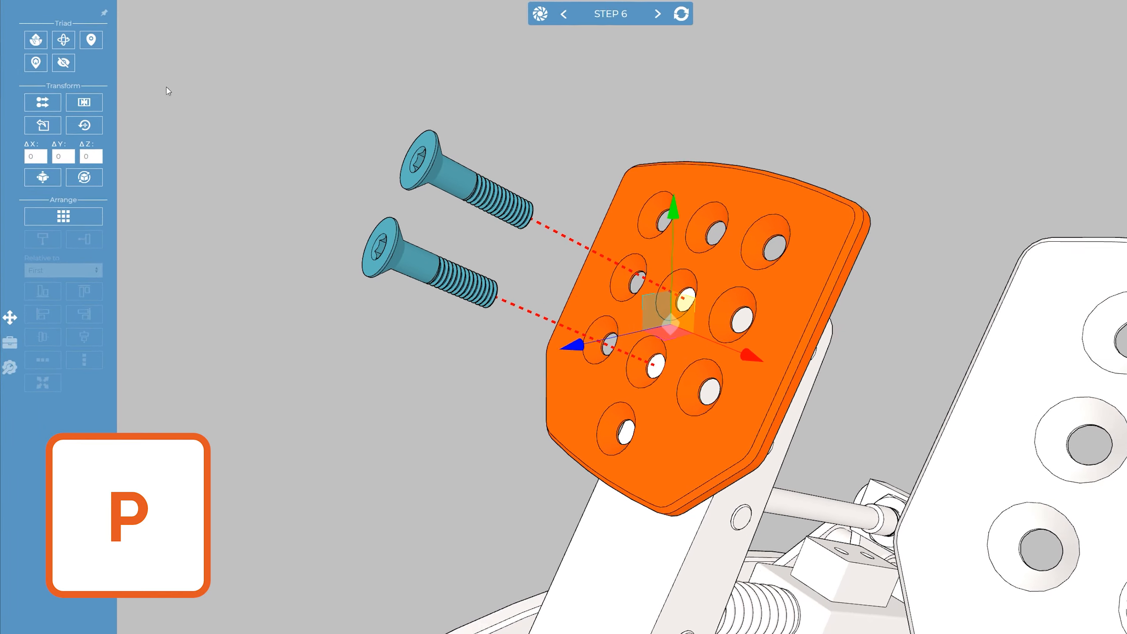
pyautogui.press('p')
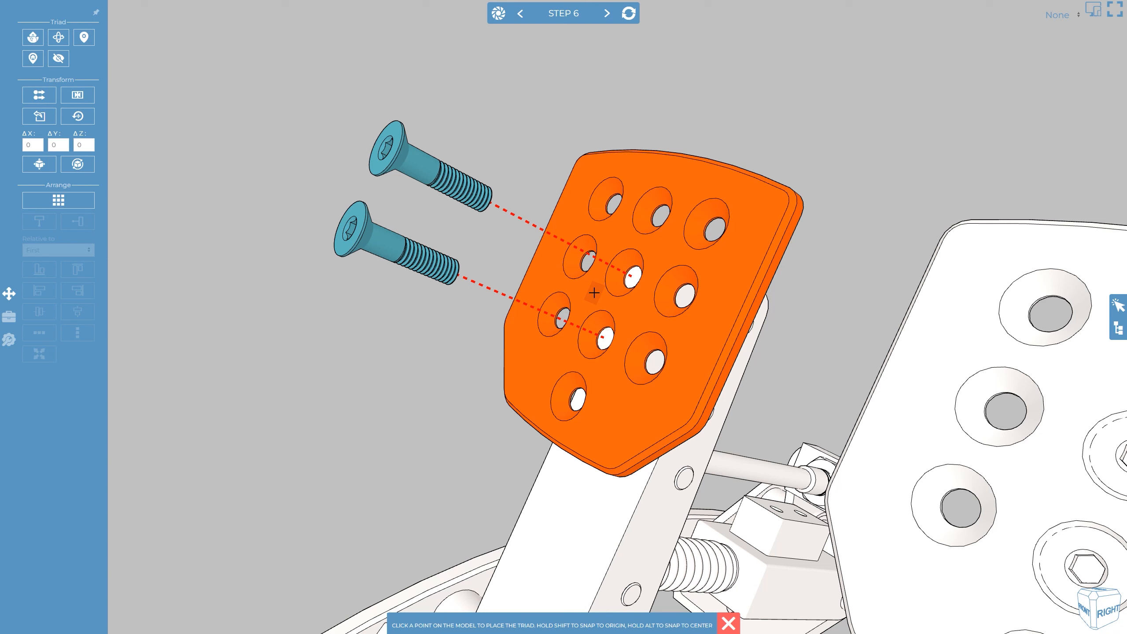
pyautogui.press('shift')
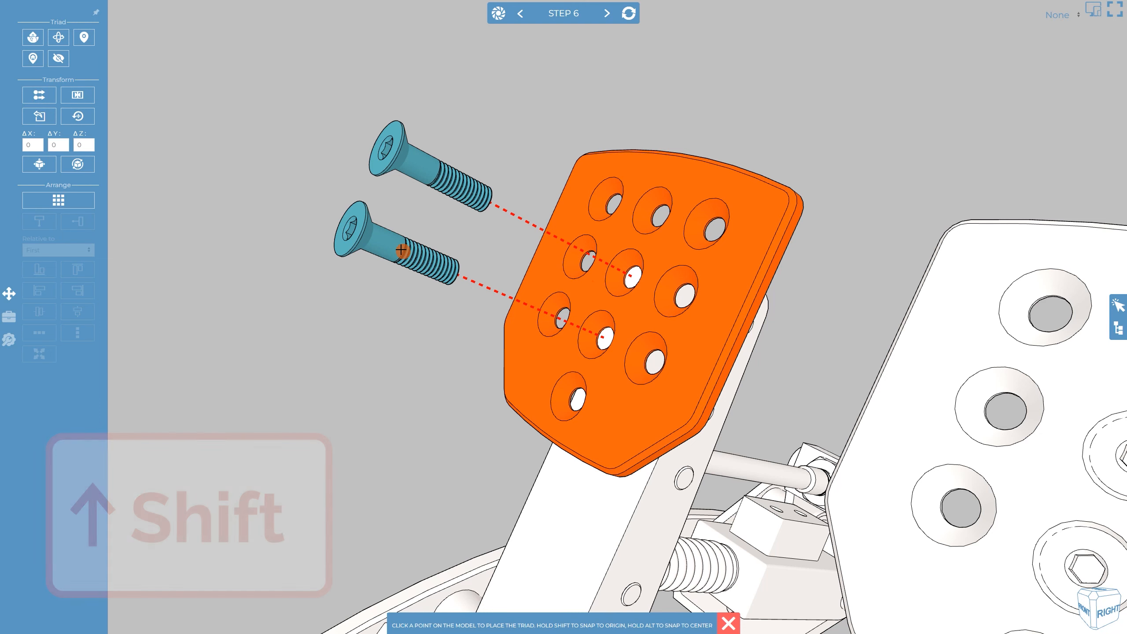
pyautogui.press('alt')
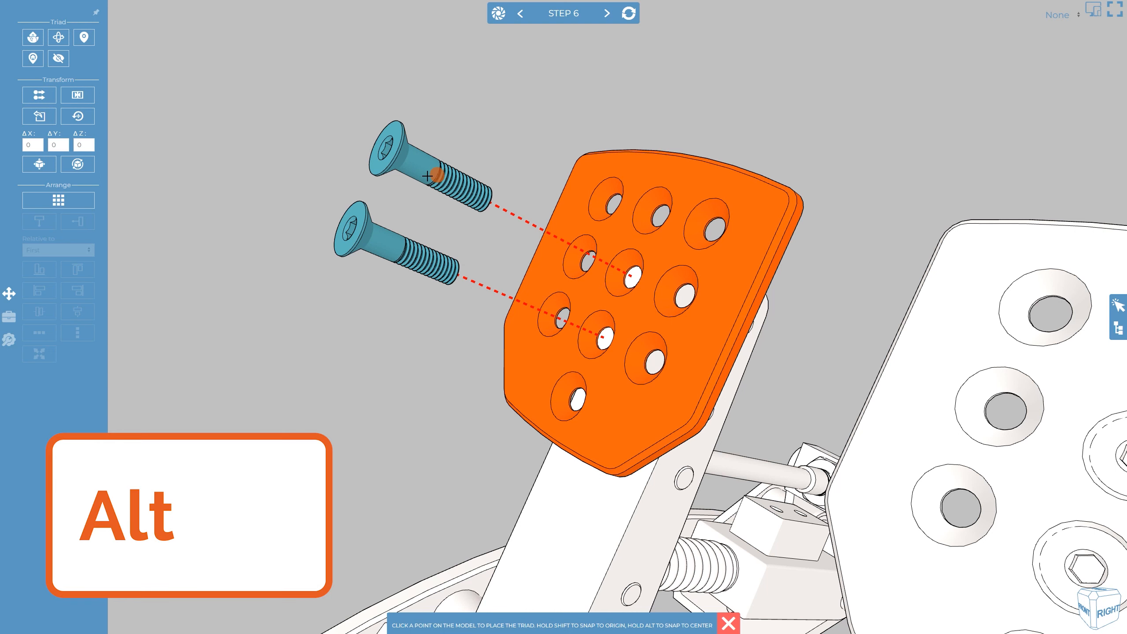
pyautogui.press('ctrl')
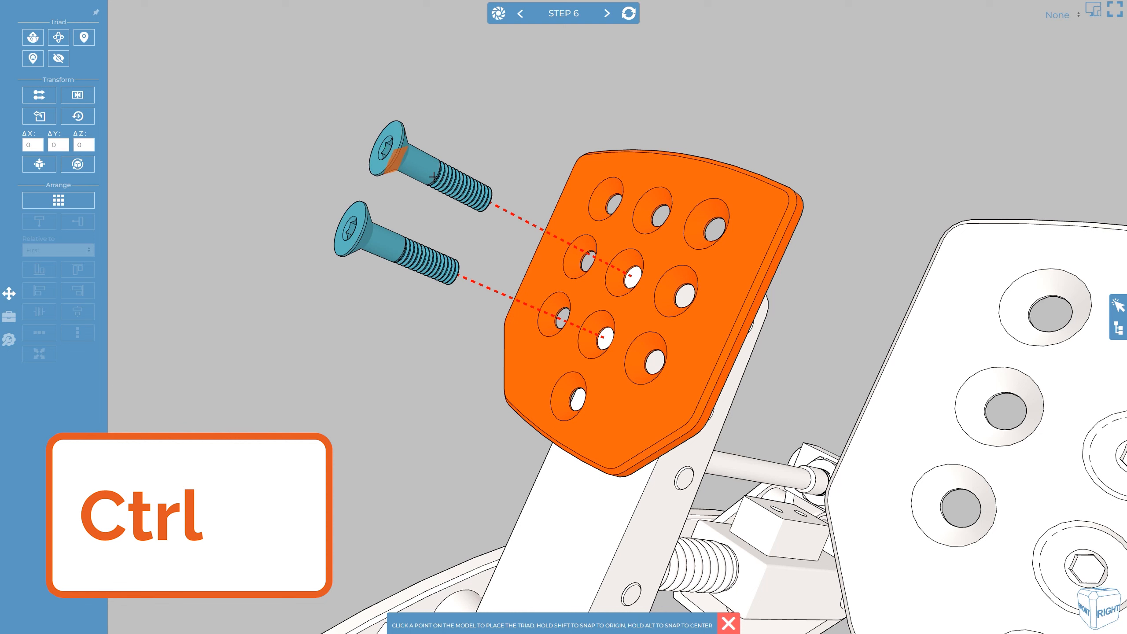
pyautogui.click(600, 309)
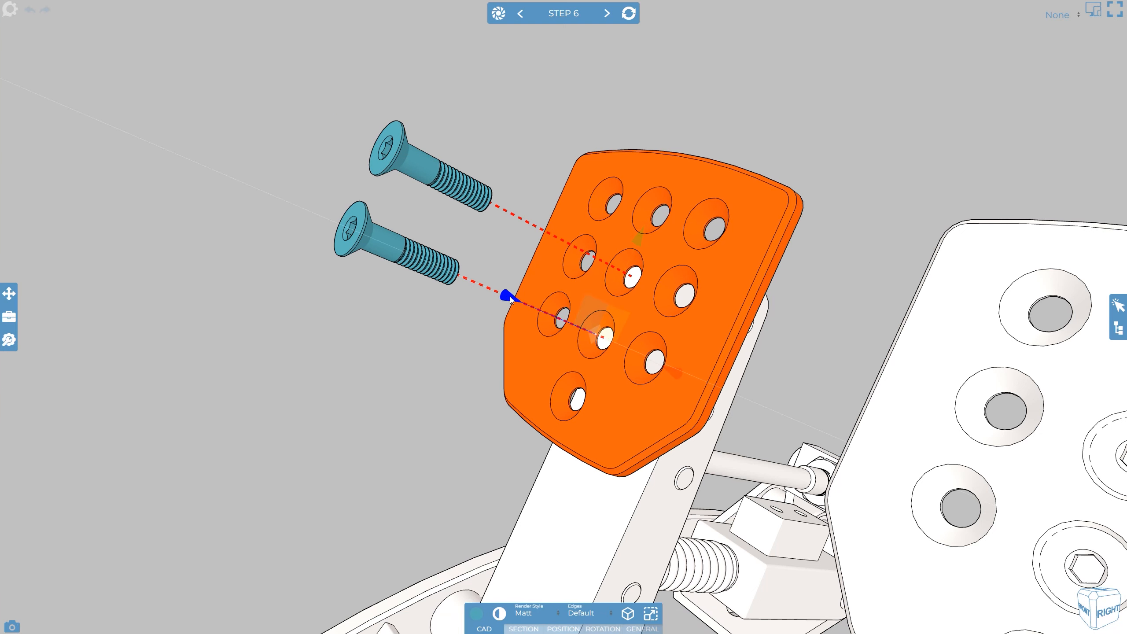
# Move the pedal pad along the triad's hole axis toward the screws, then reselect it
pyautogui.moveTo(511, 296); pyautogui.dragTo(457, 273)
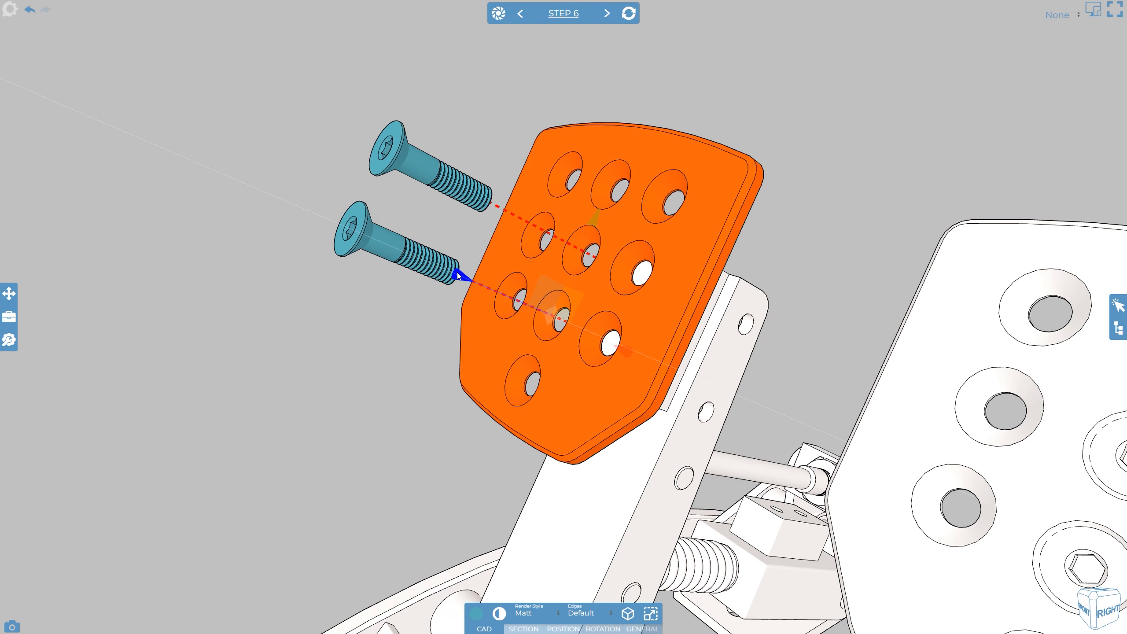
pyautogui.click(476, 142)
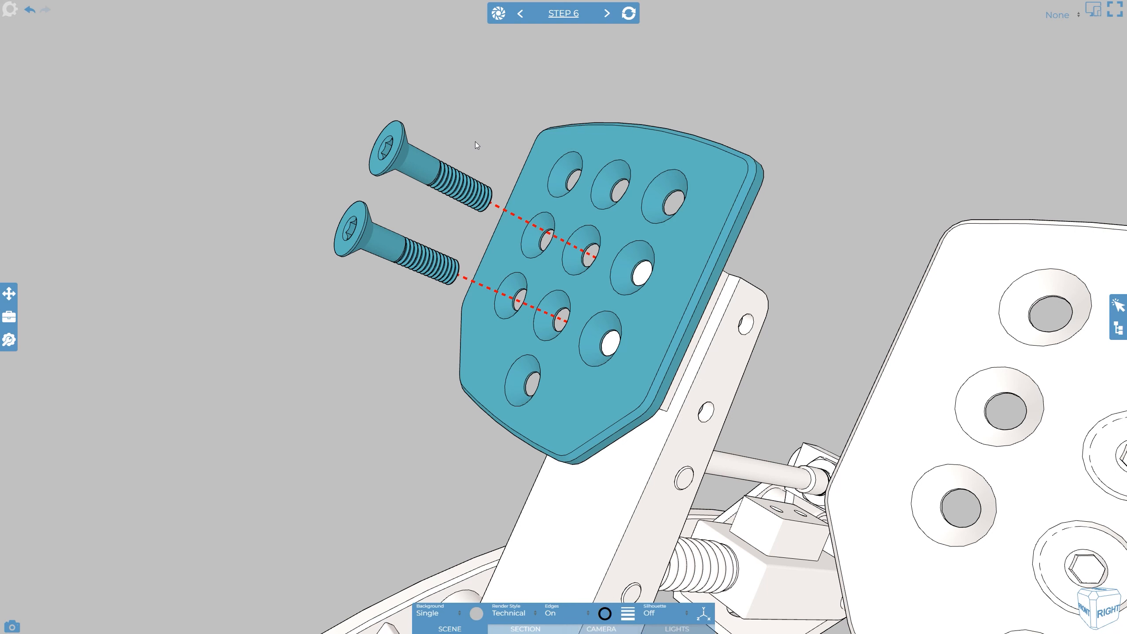
pyautogui.click(550, 150)
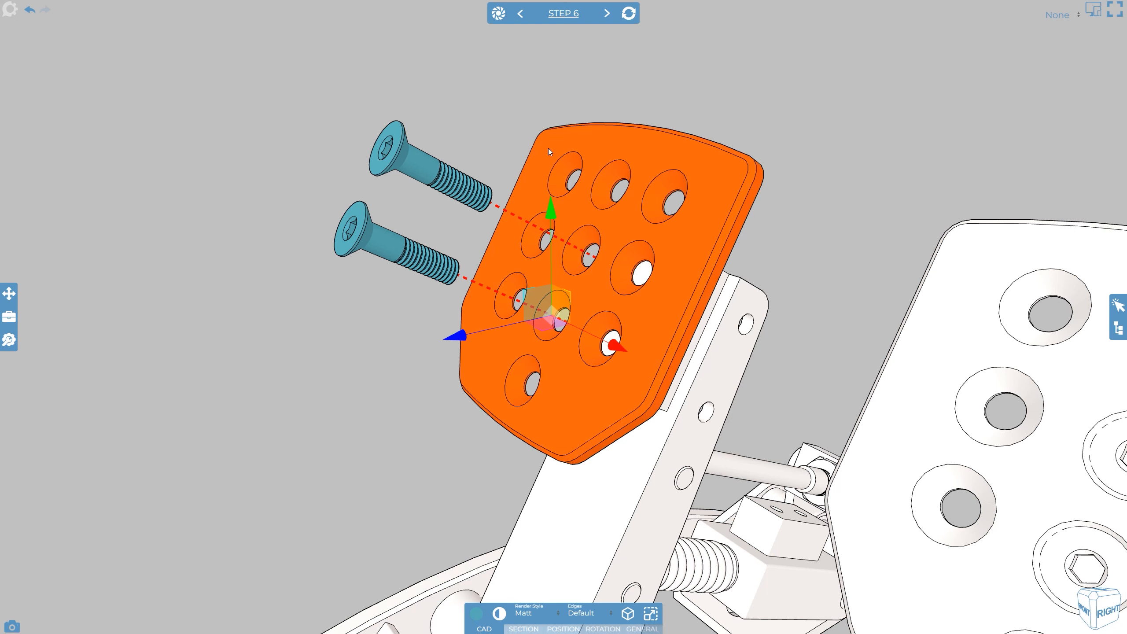
pyautogui.click(9, 293)
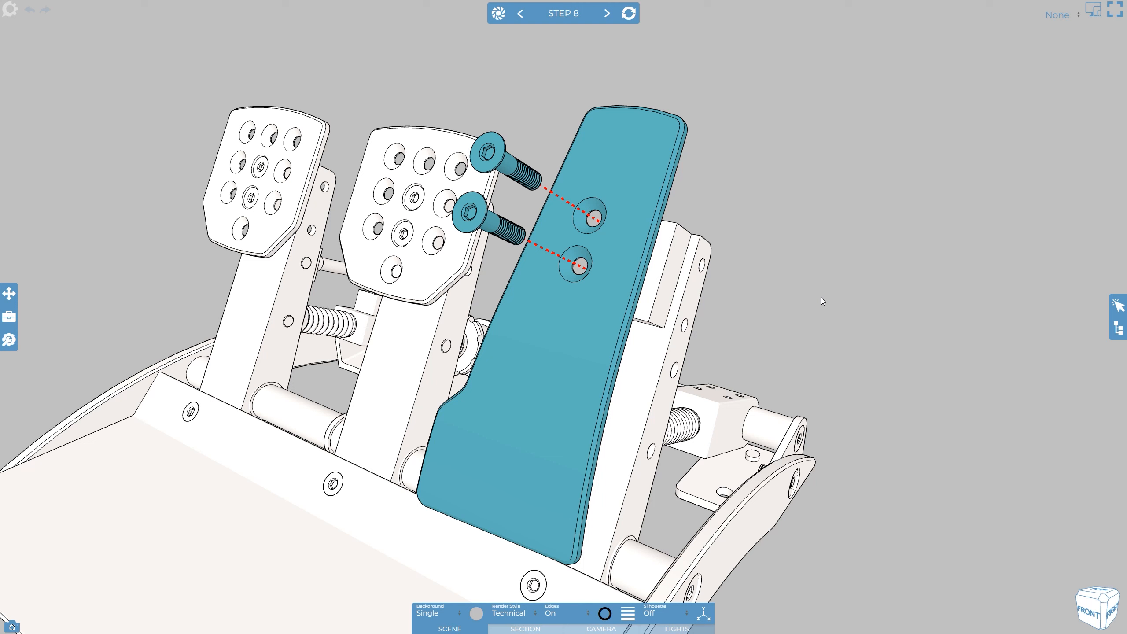
# In Step 8, restore the long pedal's position from Step 9
pyautogui.click(639, 189)
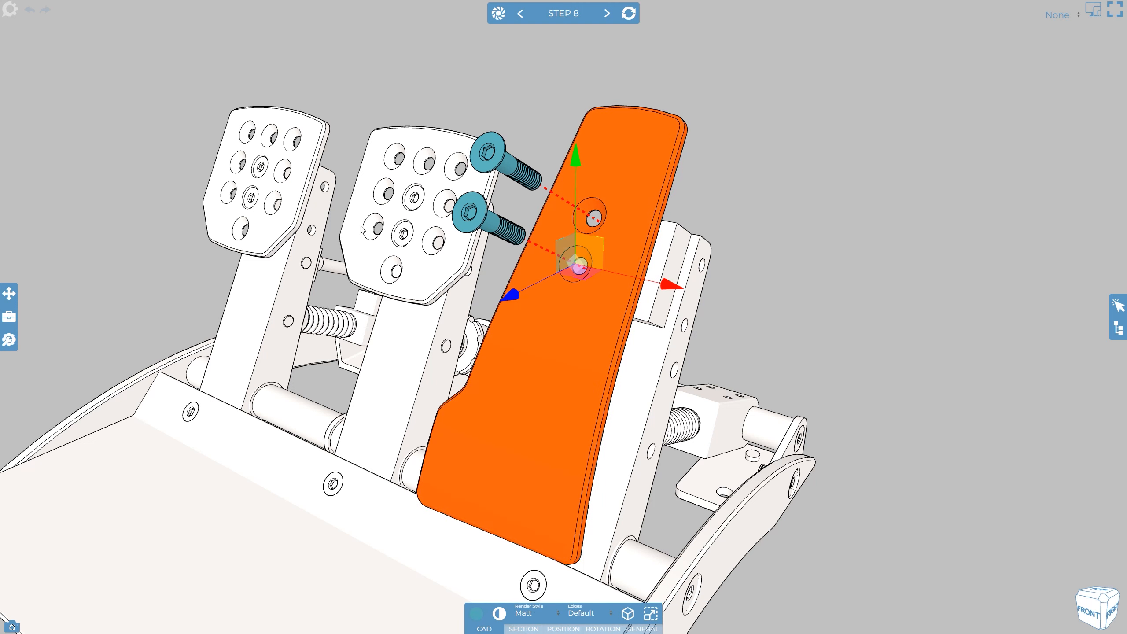
pyautogui.click(9, 294)
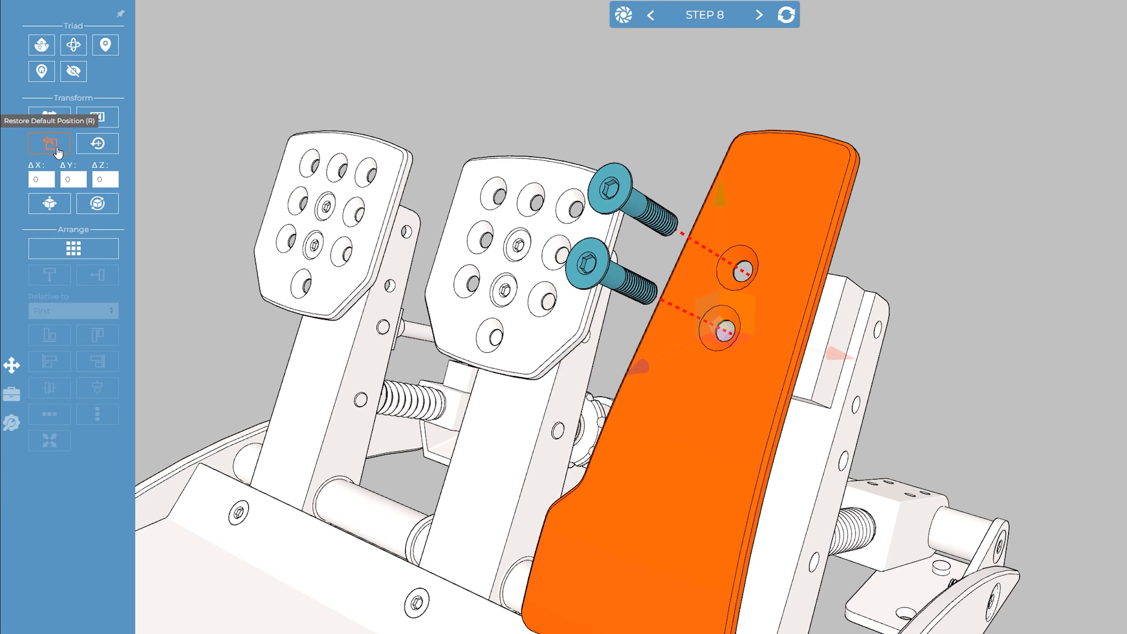
pyautogui.click(58, 153)
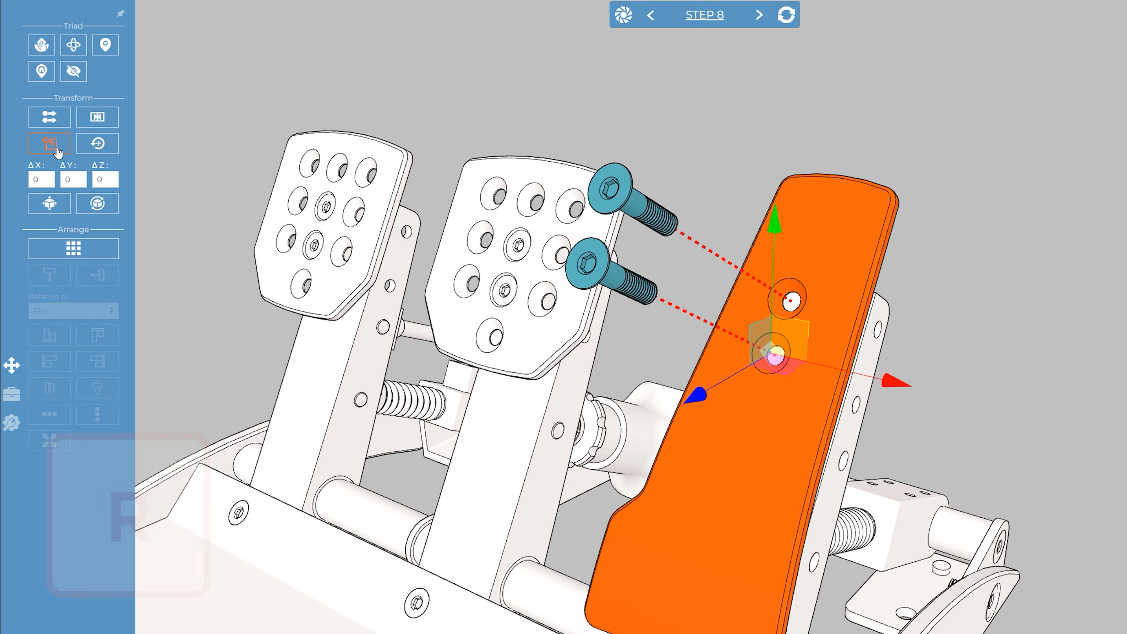
pyautogui.click(98, 144)
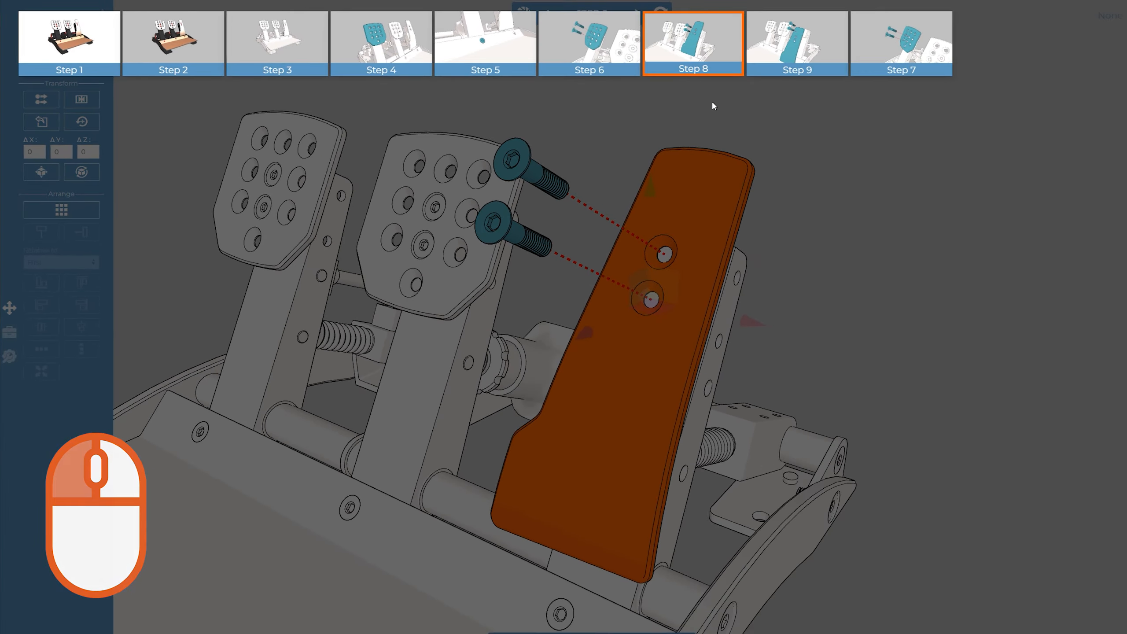
pyautogui.click(751, 50)
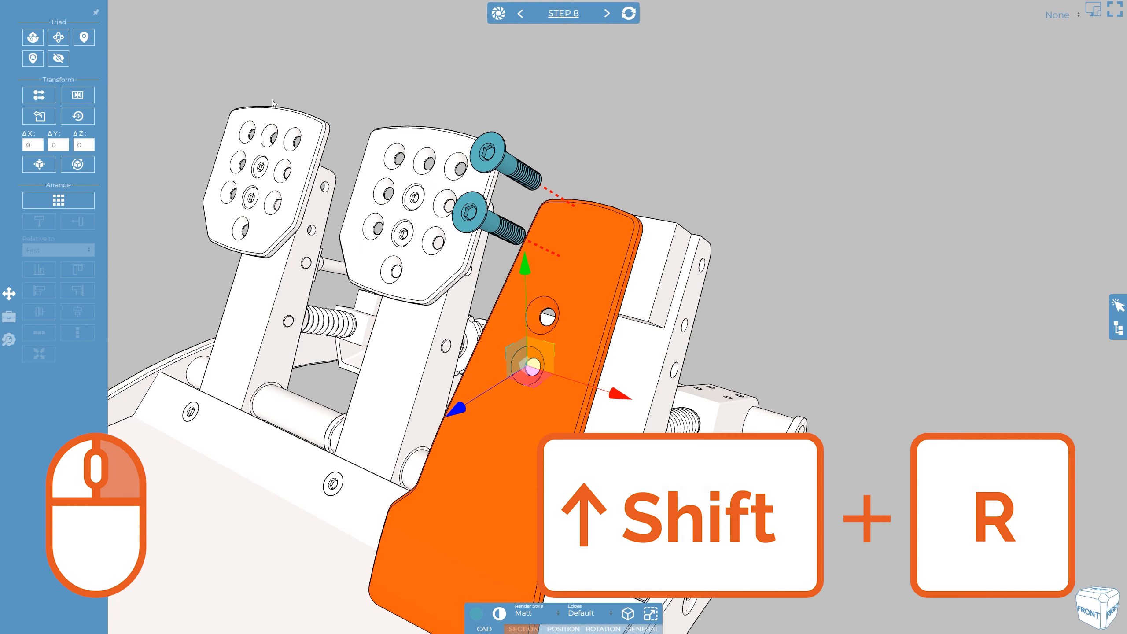
# Restore the long pedal's position from the current step, deselect it, and update Step 8
pyautogui.rightClick(85, 121)
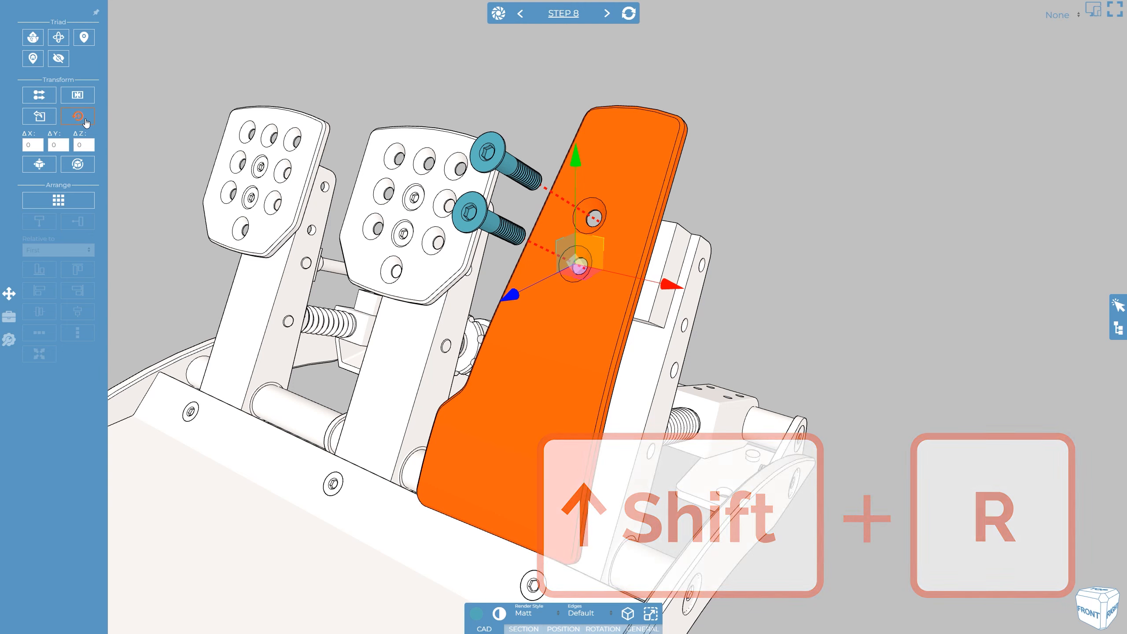
pyautogui.click(765, 159)
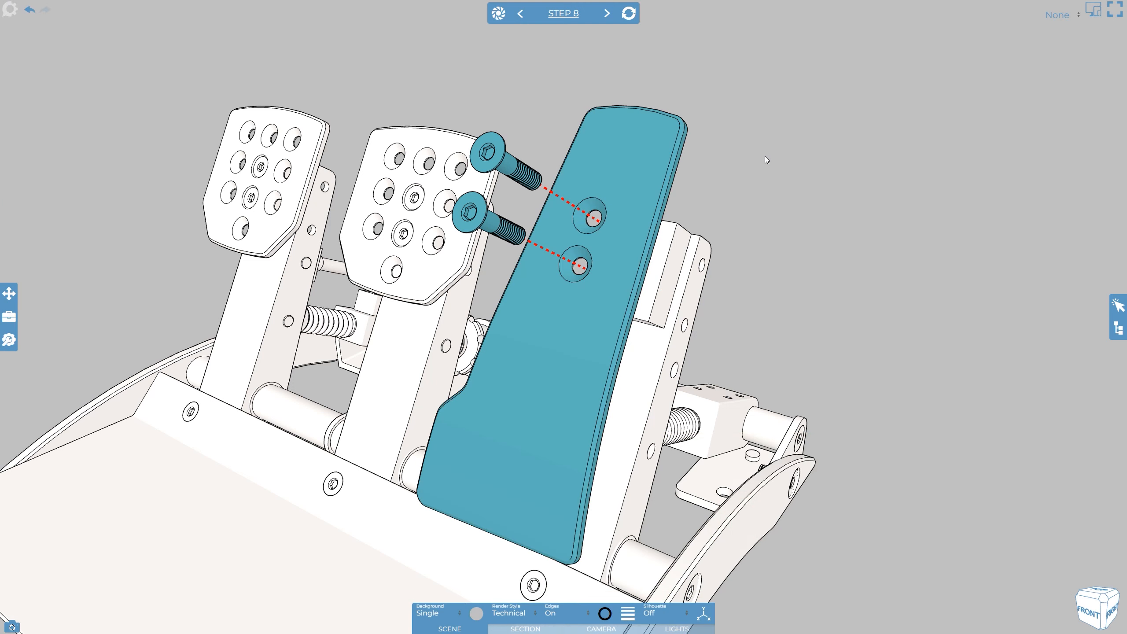
pyautogui.click(628, 20)
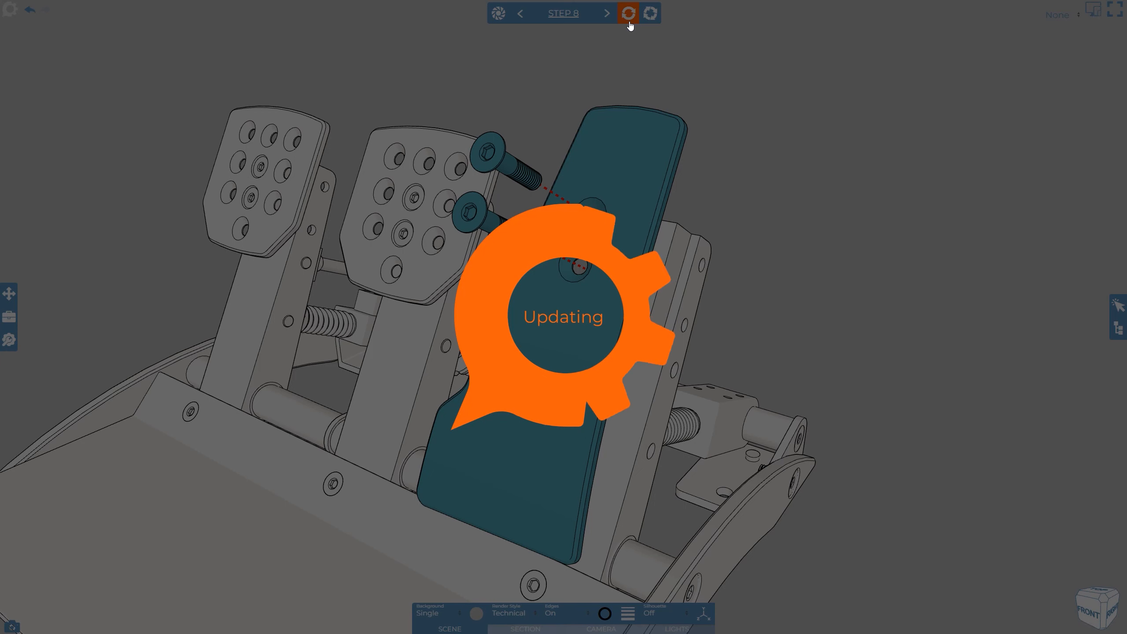